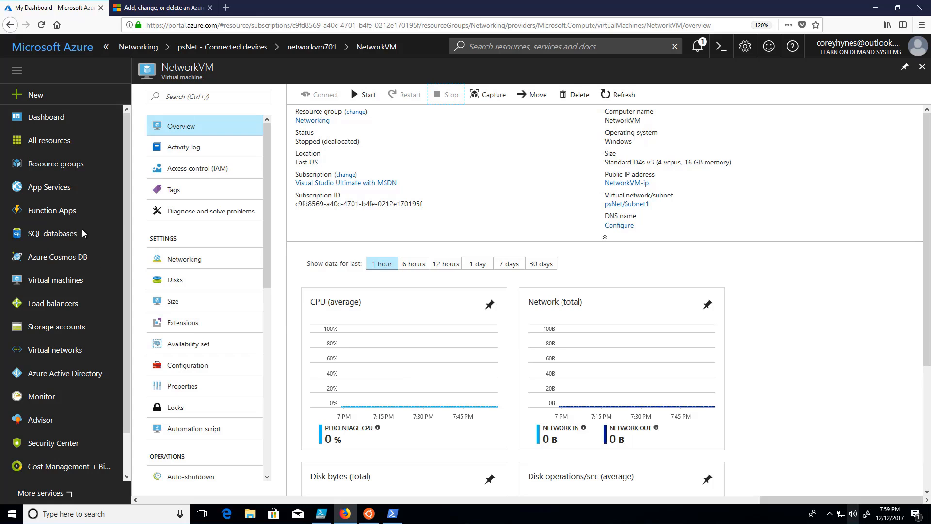
# Step: Create a resource group named NSG in the Visual Studio Ultimate with MSDN subscription, located in East US
pyautogui.click(71, 165)
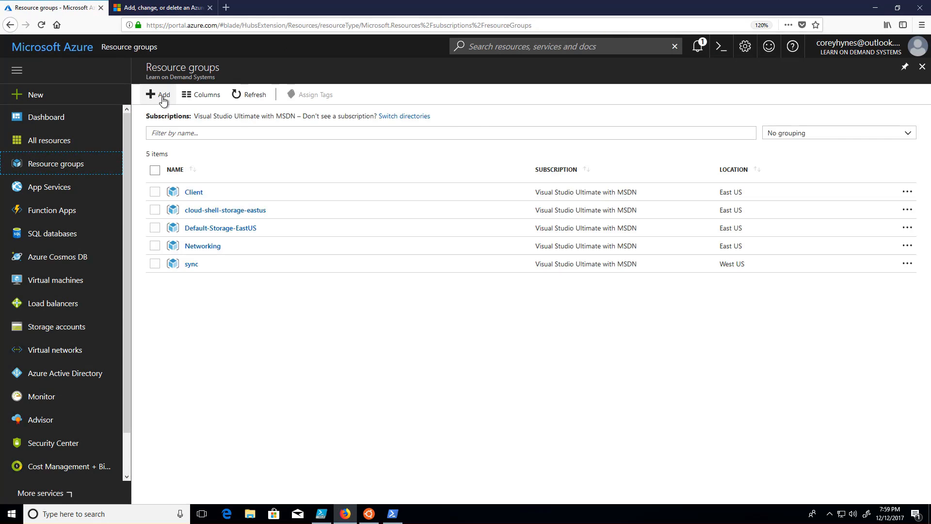
pyautogui.click(163, 97)
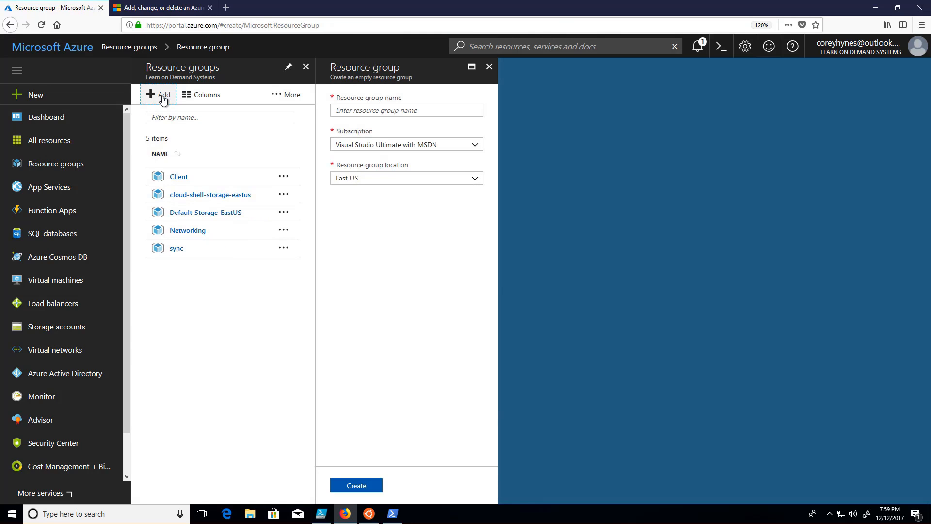
pyautogui.click(397, 114)
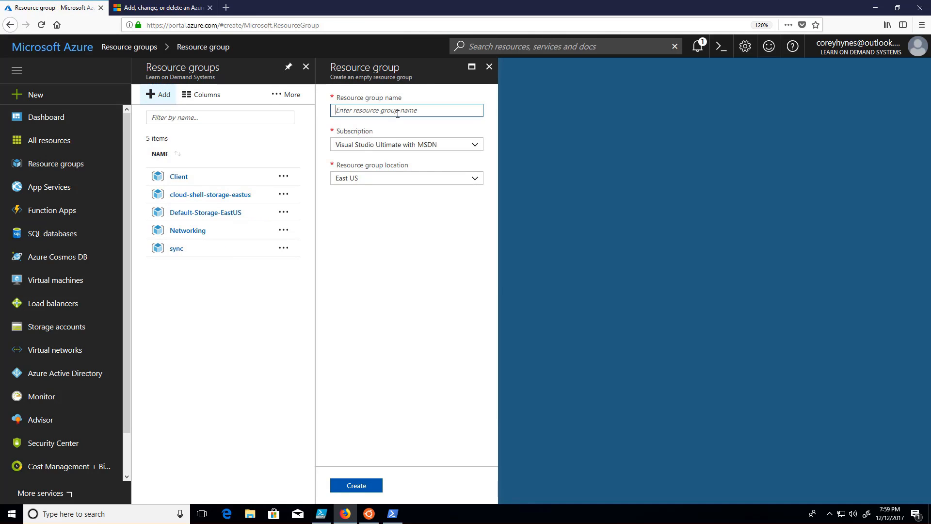
pyautogui.write('NSG')
pyautogui.click(368, 486)
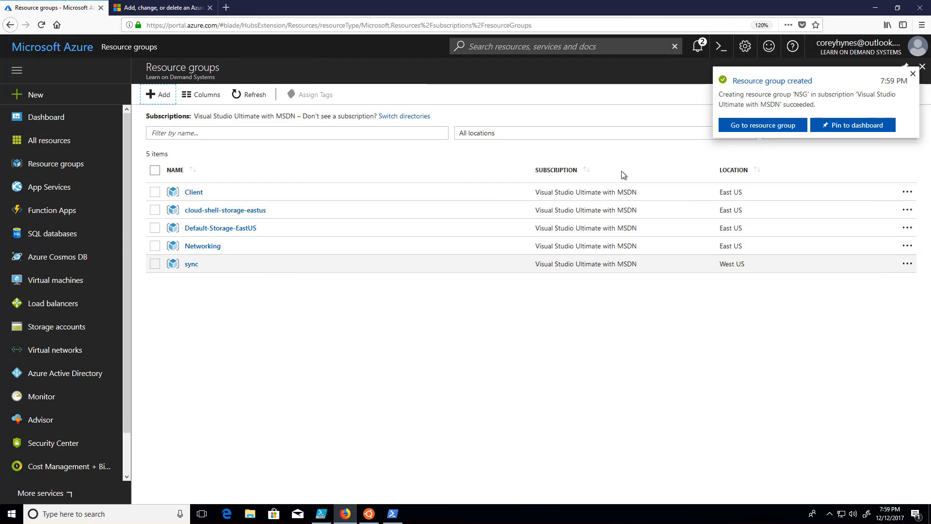
# Step: From the NSG resource group, find Microsoft's Network security group in the marketplace and start creating it with the Resource Manager model
pyautogui.click(752, 126)
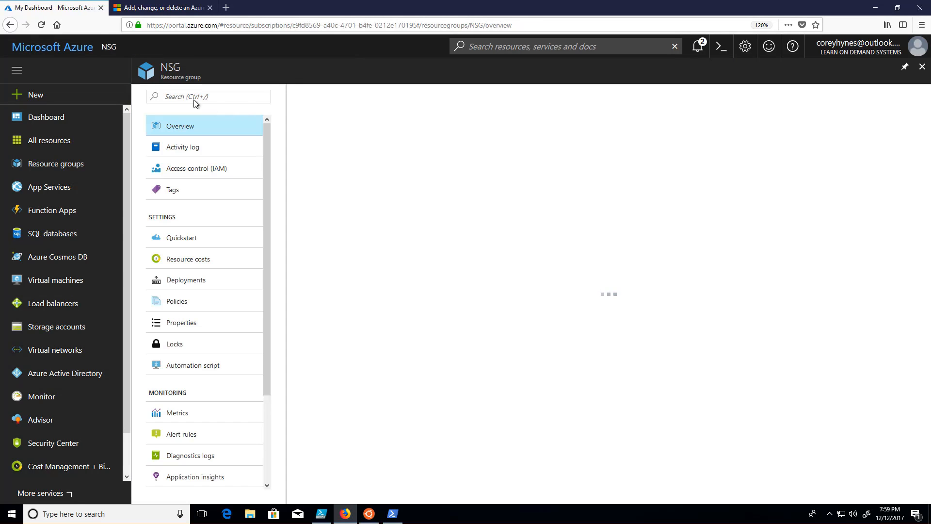
pyautogui.click(319, 95)
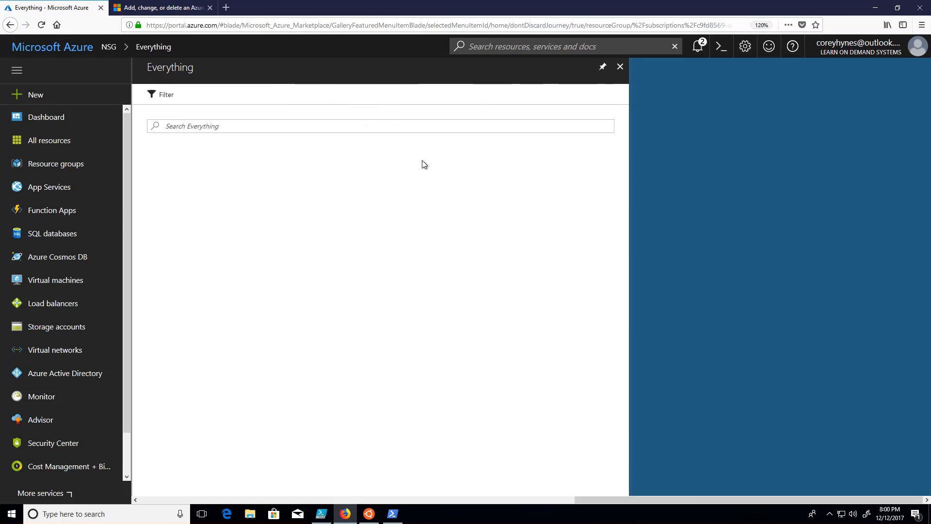
pyautogui.click(250, 126)
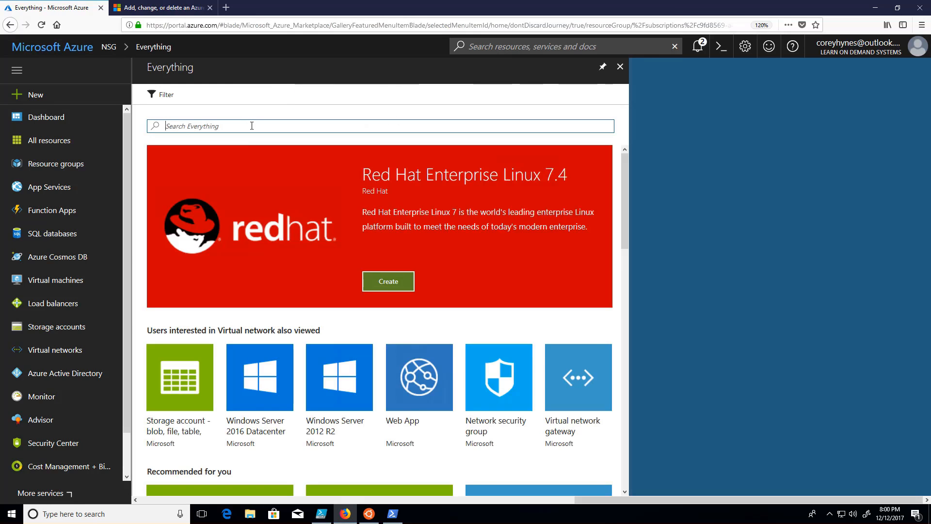
pyautogui.write('network sec')
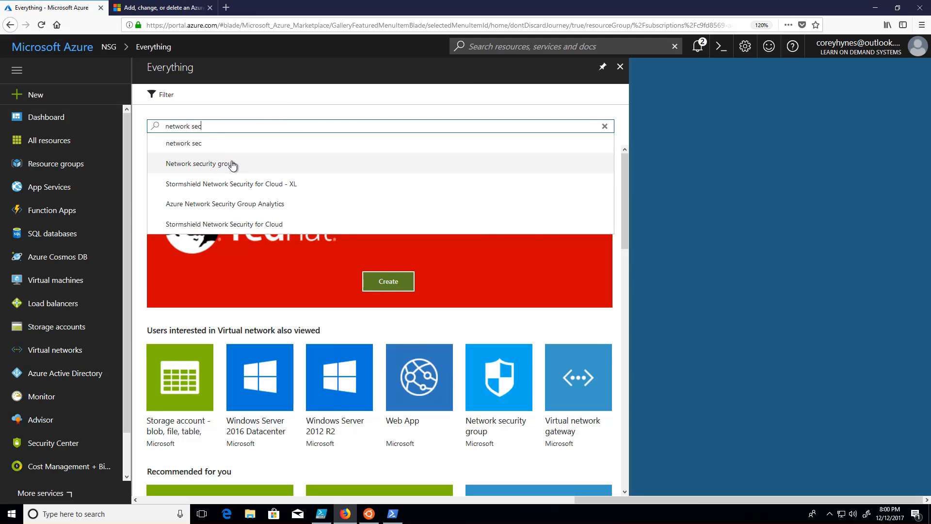
pyautogui.click(233, 166)
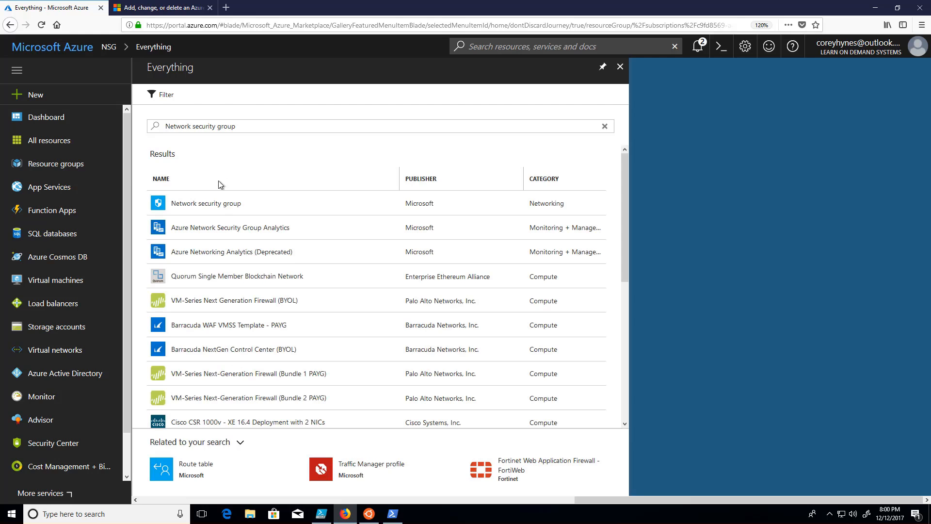
pyautogui.click(216, 204)
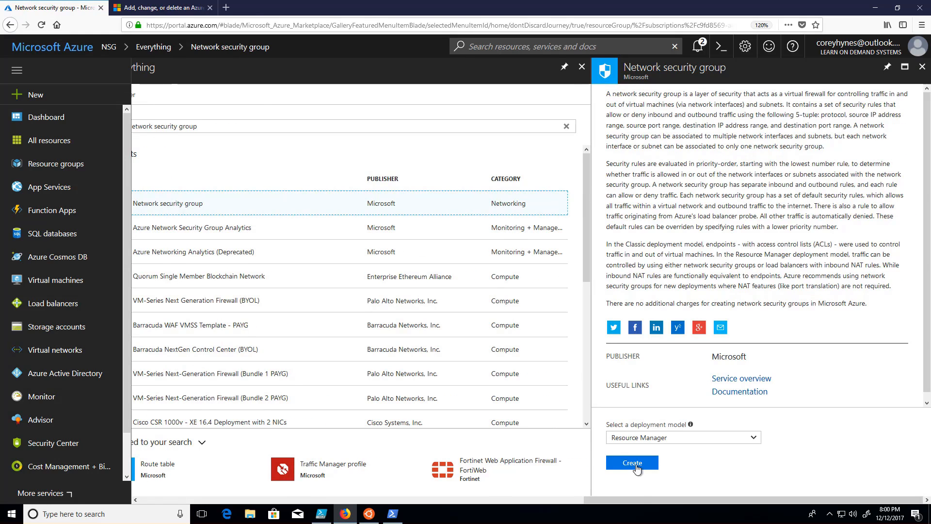
pyautogui.click(635, 466)
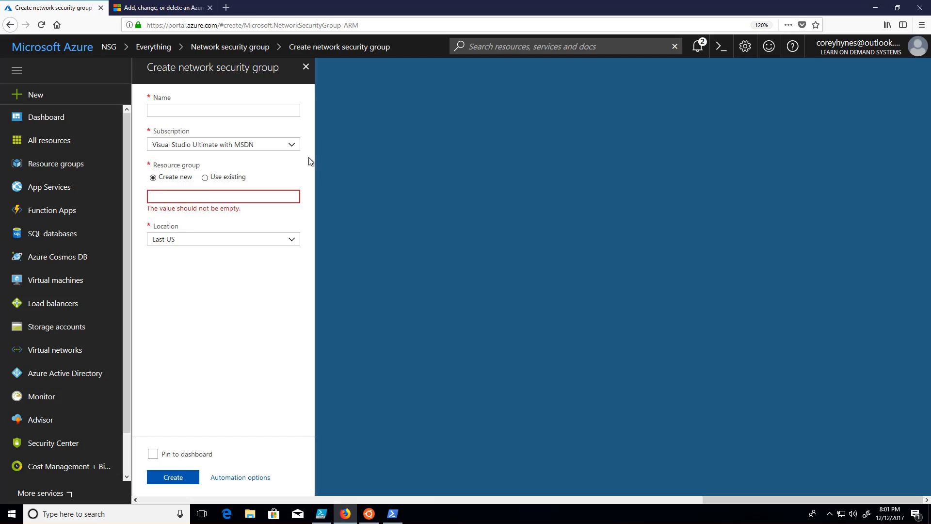
# Step: Name the new network security group Web-App-Traffic
pyautogui.click(241, 110)
pyautogui.write('WE')
pyautogui.press('BackSpace')
pyautogui.write('A')
pyautogui.press('BackSpace')
pyautogui.write('Web-App')
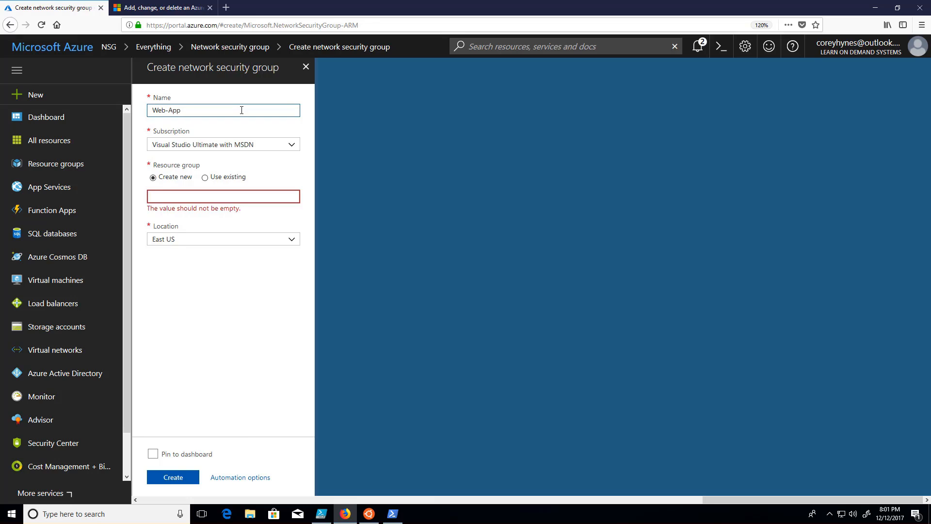
pyautogui.write('-Traficic')
# Step: Assign the security group to the existing NSG resource group in East US and create it
pyautogui.click(205, 178)
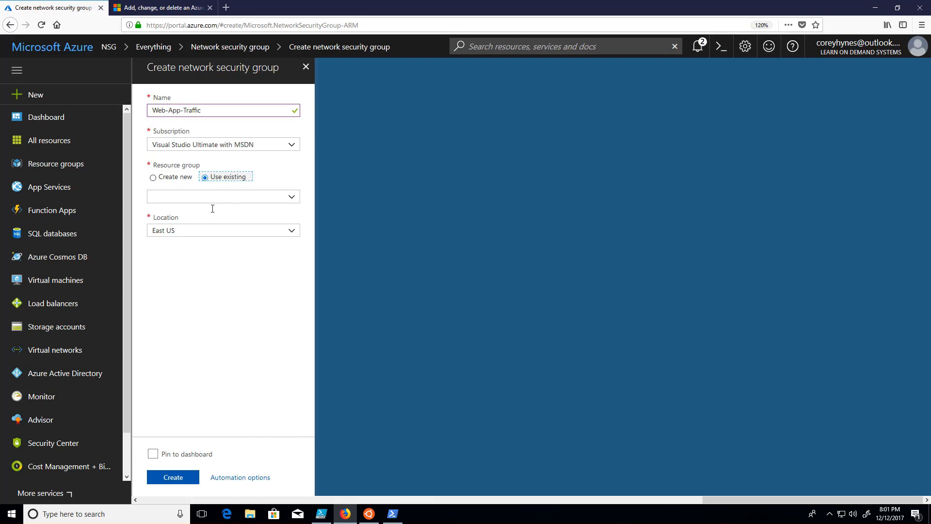
pyautogui.click(292, 197)
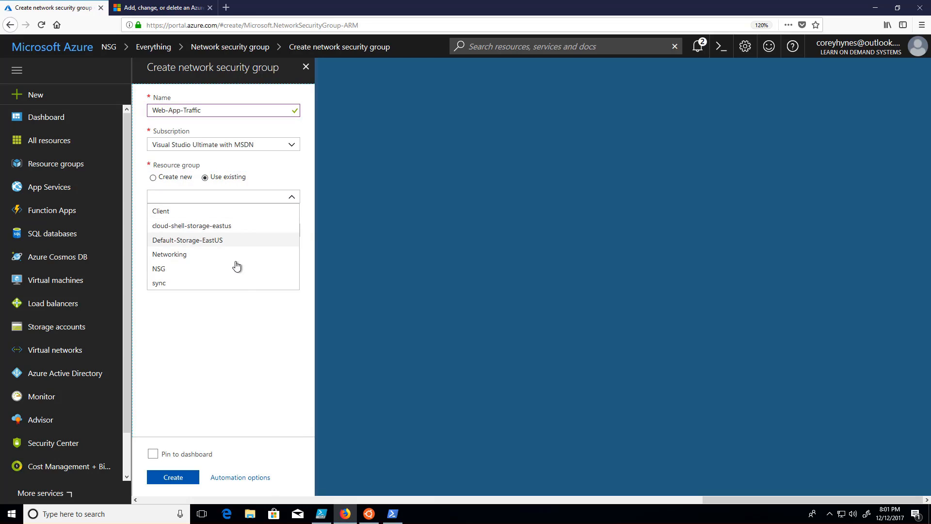
pyautogui.click(217, 270)
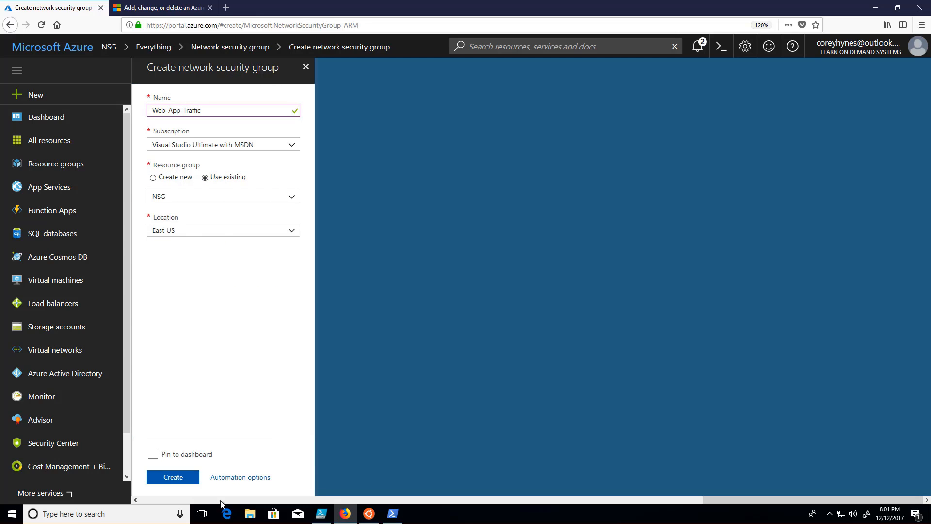
pyautogui.click(178, 481)
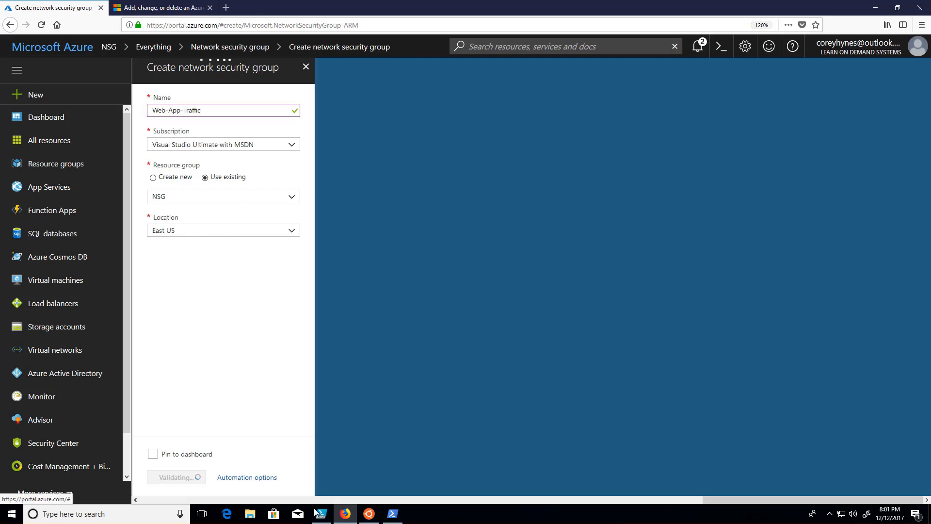
pyautogui.moveTo(345, 514)
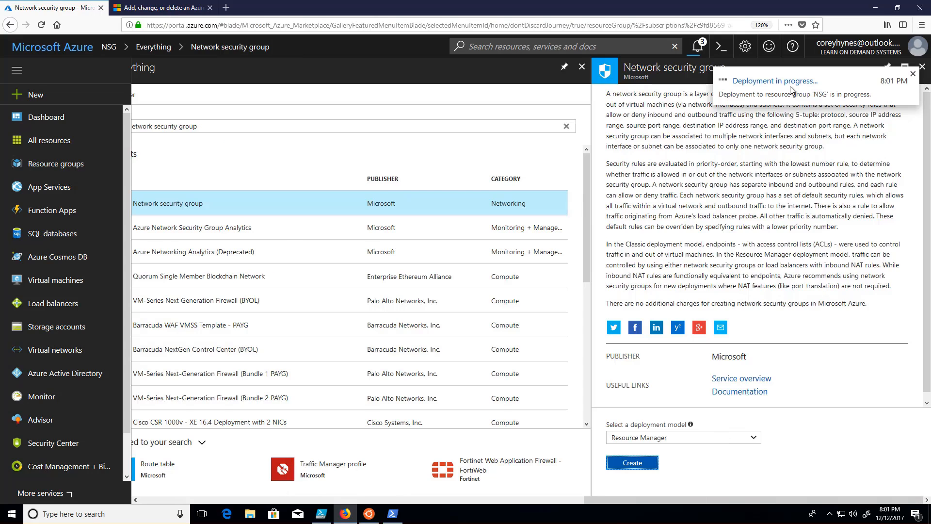
# Step: Return to the NSG resource group, open Web-App-Traffic and review its network interface and subnet associations
pyautogui.click(583, 72)
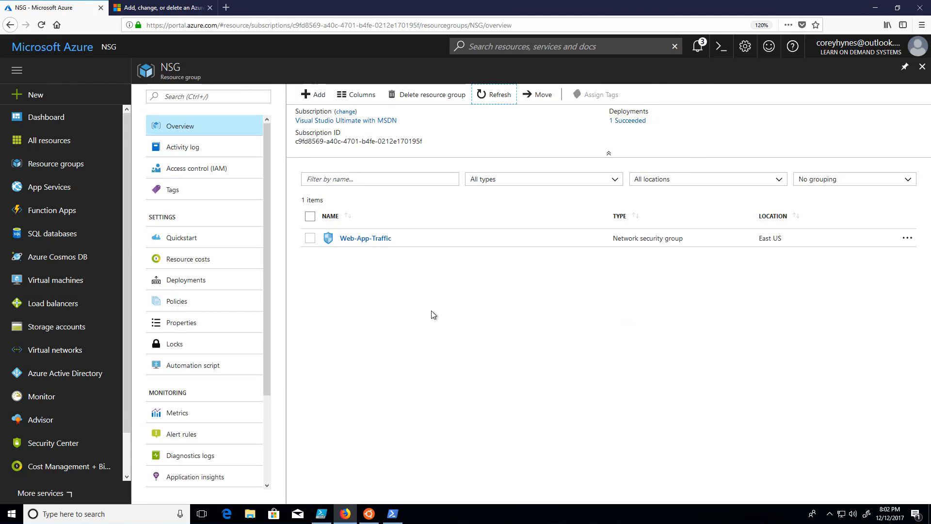
pyautogui.click(356, 239)
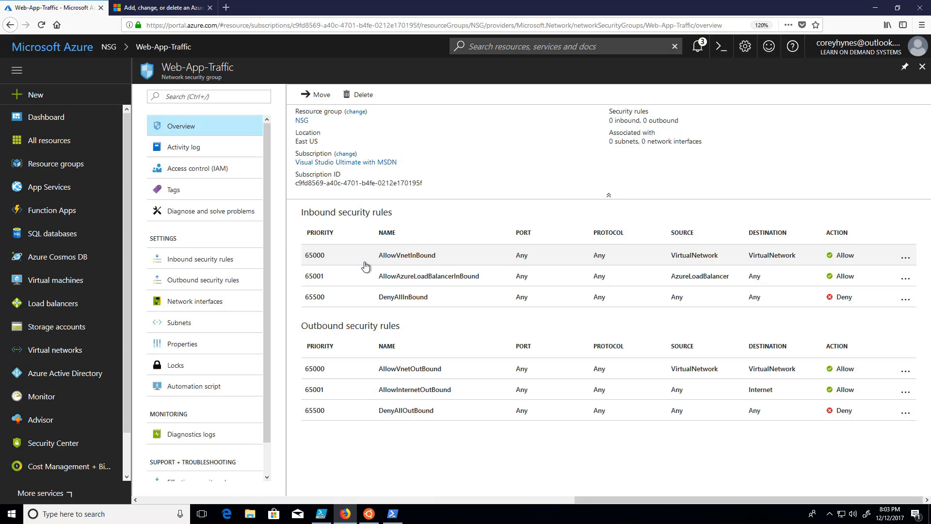
pyautogui.click(196, 308)
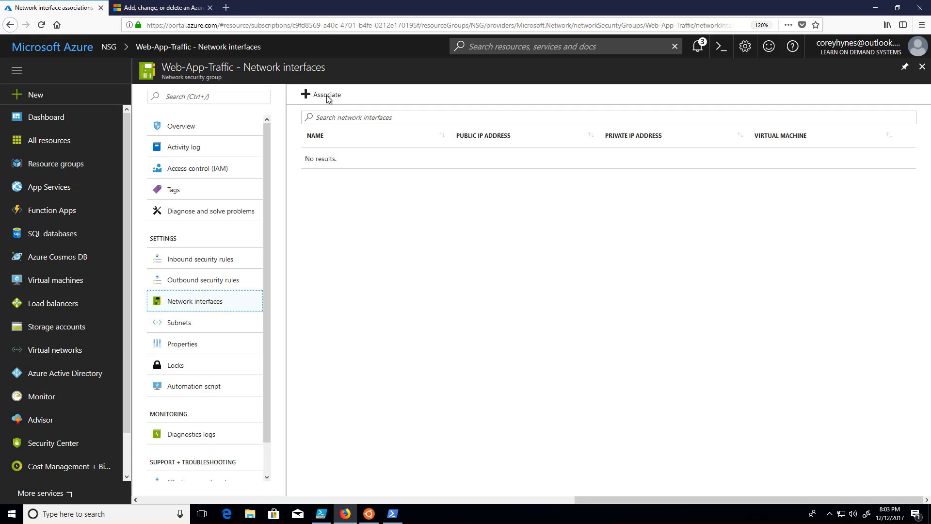
pyautogui.click(202, 324)
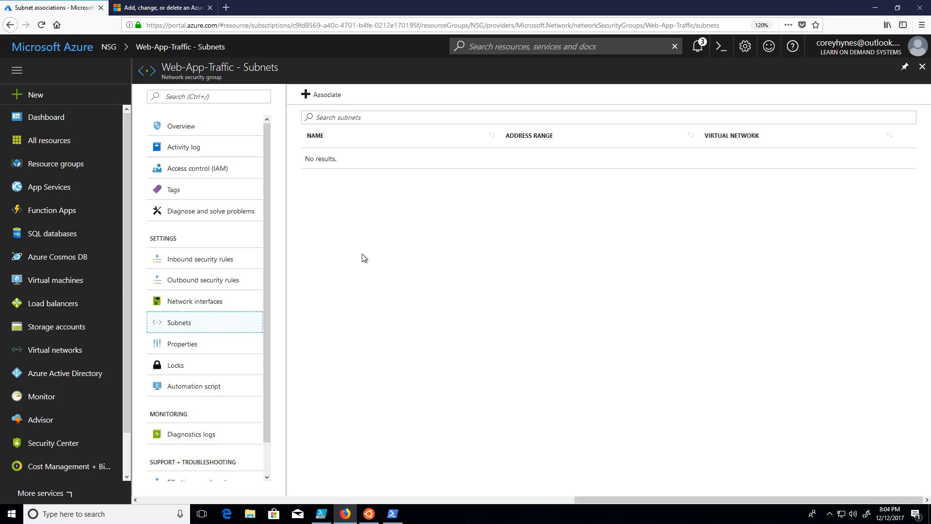
# Step: Review the inbound and outbound security rules of Web-App-Traffic, hiding and showing the default rules in each list
pyautogui.click(211, 264)
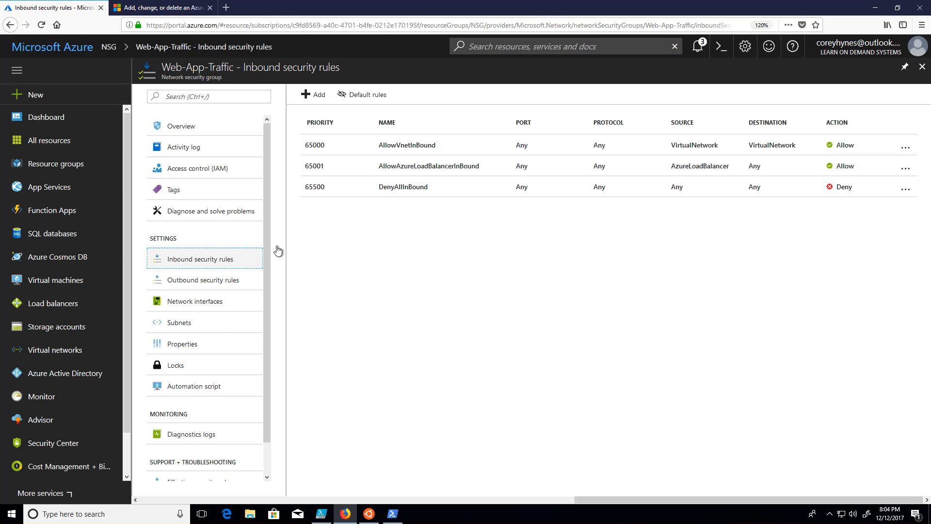
pyautogui.click(366, 97)
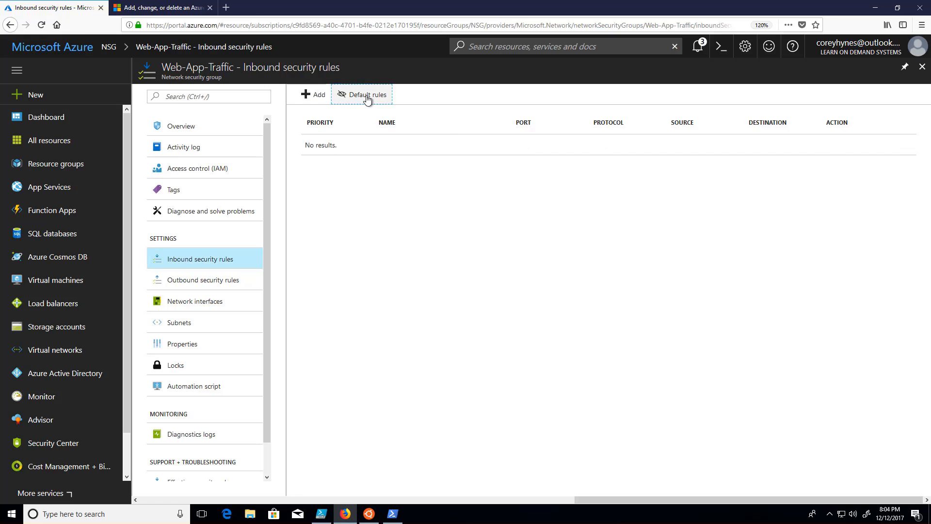
pyautogui.click(367, 97)
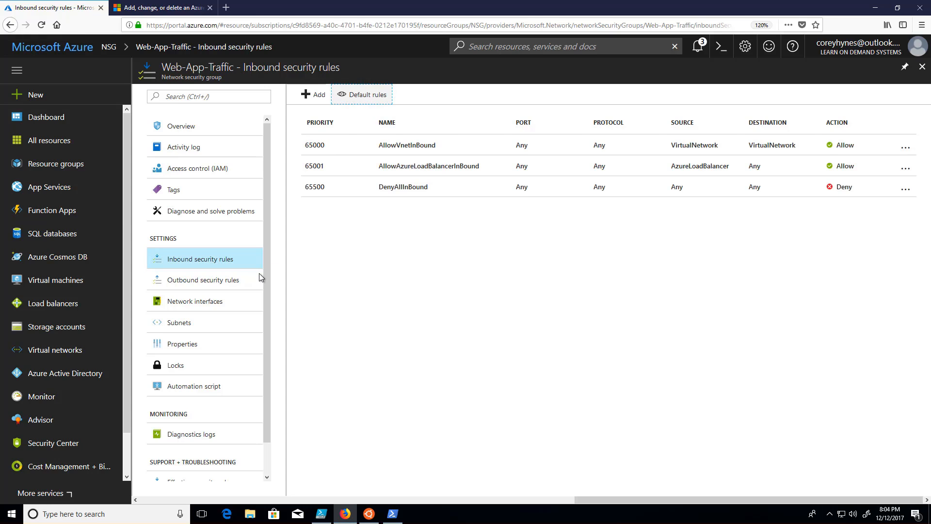
pyautogui.click(227, 281)
pyautogui.click(363, 100)
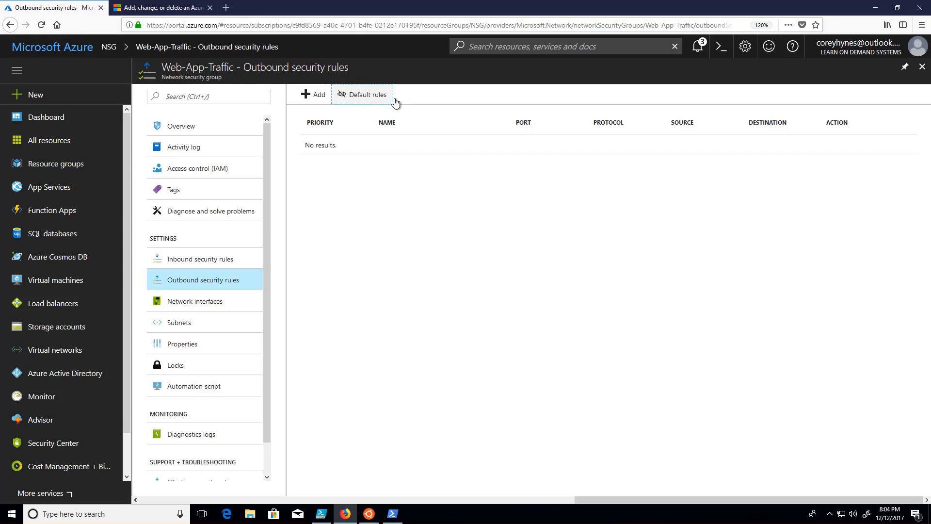
pyautogui.click(366, 97)
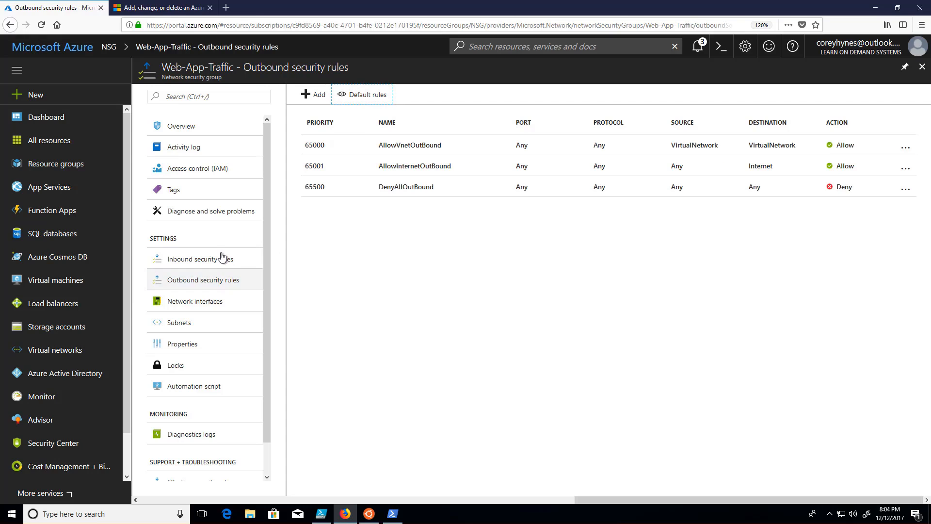
# Step: Start a new inbound security rule for Web-App-Traffic and switch its form to basic mode
pyautogui.click(208, 258)
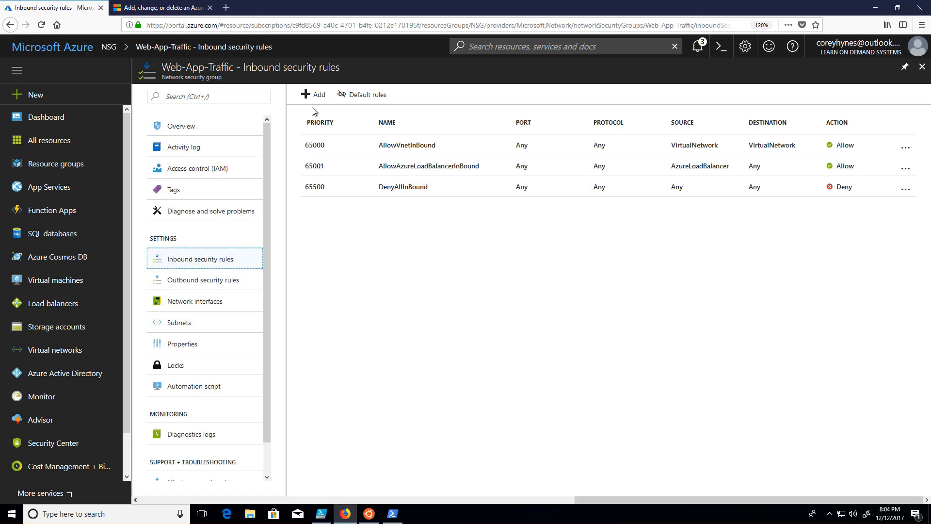
pyautogui.click(314, 94)
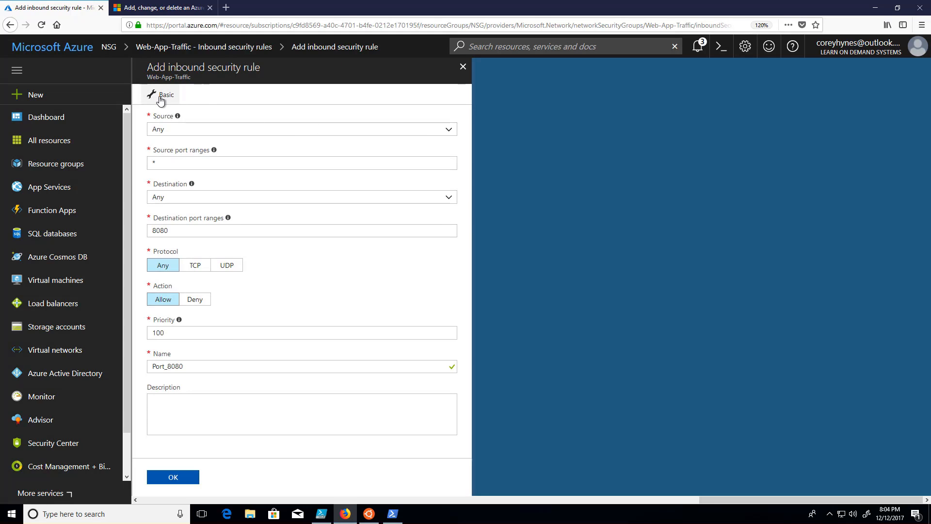
pyautogui.click(161, 96)
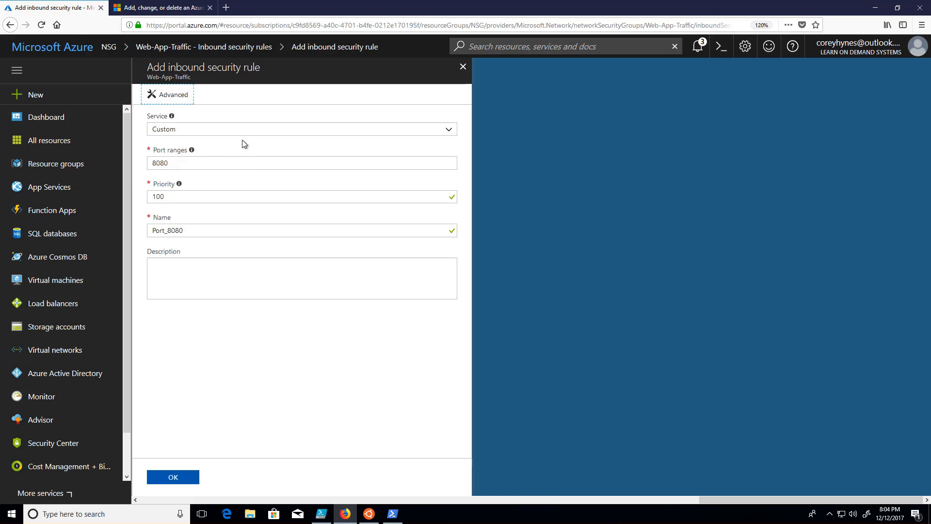
# Step: Choose HTTP as the new inbound rule's service, create the rule and reload the inbound rules list
pyautogui.click(181, 132)
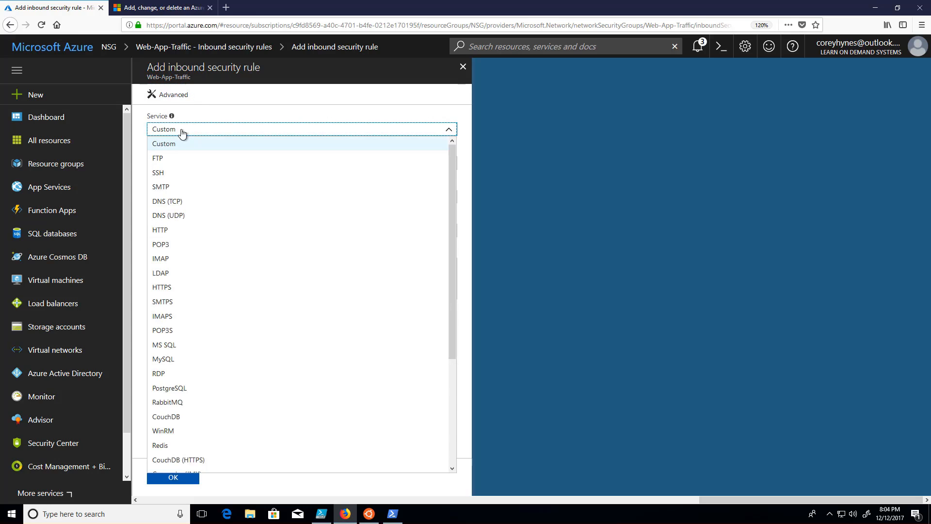
pyautogui.scroll(-5, 209, 449)
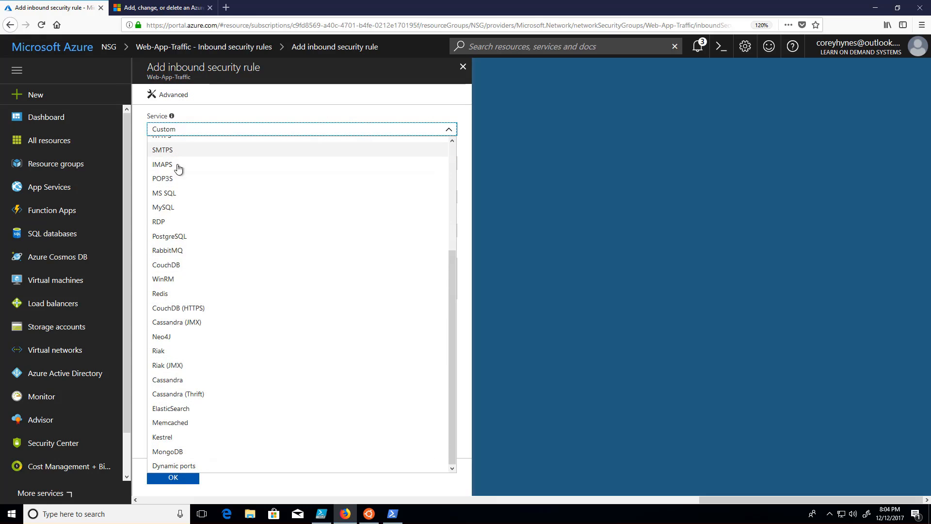
pyautogui.scroll(4, 178, 167)
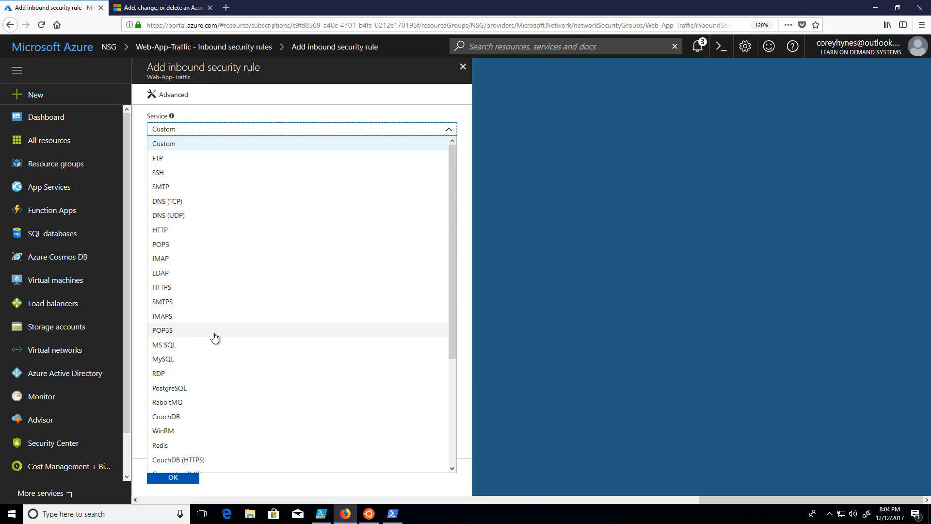
pyautogui.scroll(-1, 204, 420)
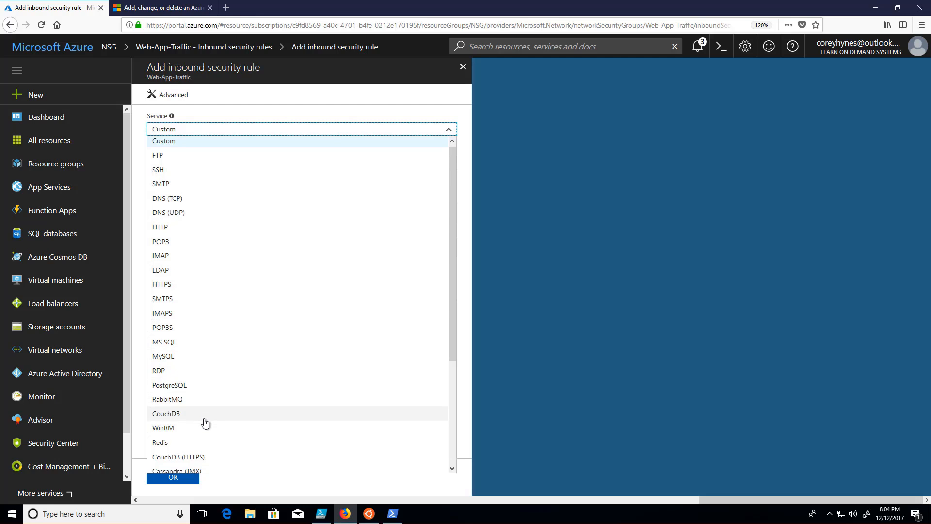
pyautogui.scroll(-3, 204, 420)
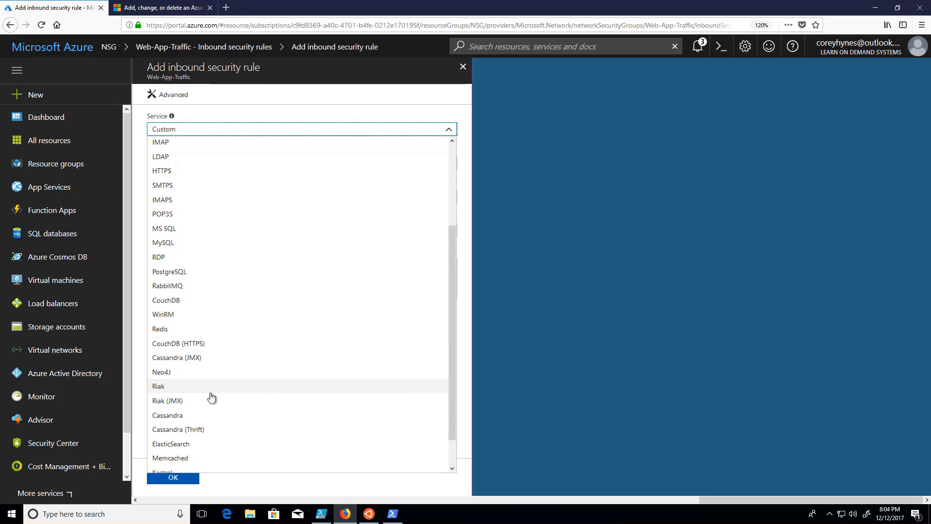
pyautogui.scroll(-1, 202, 423)
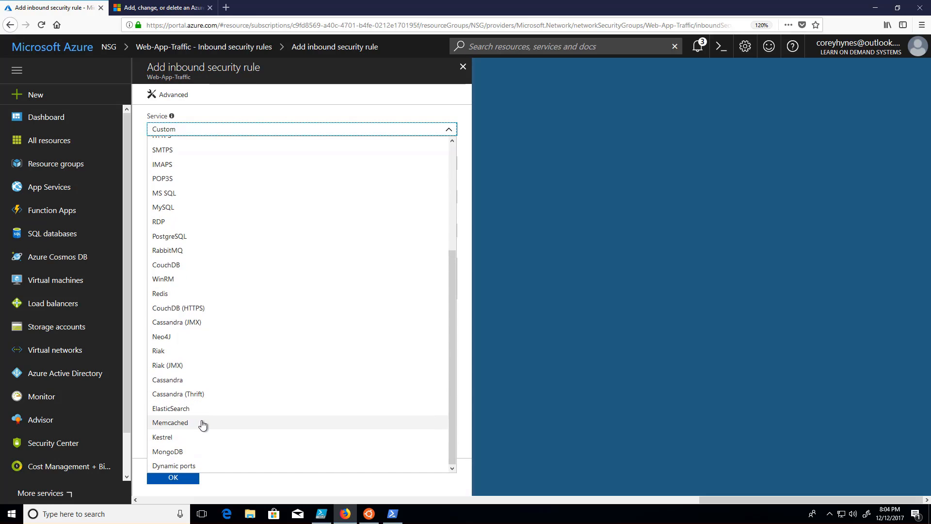
pyautogui.scroll(4, 209, 427)
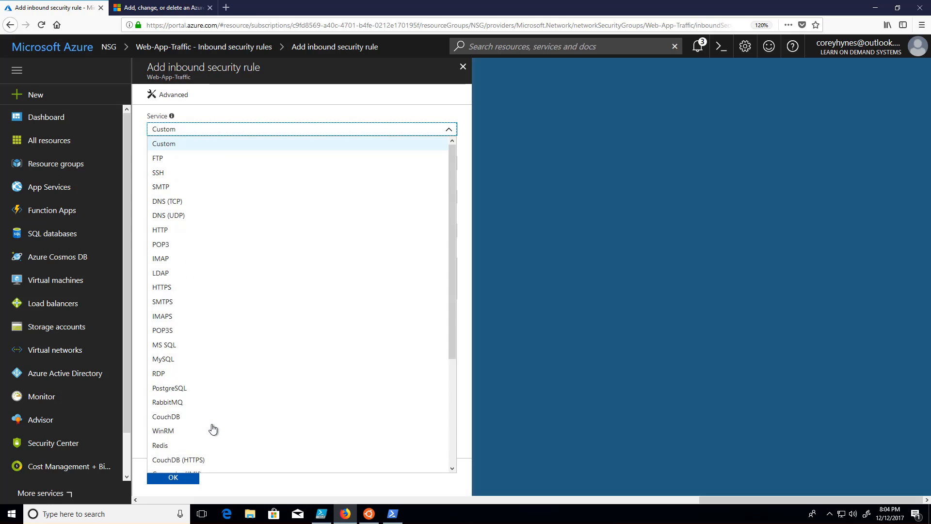
pyautogui.click(202, 233)
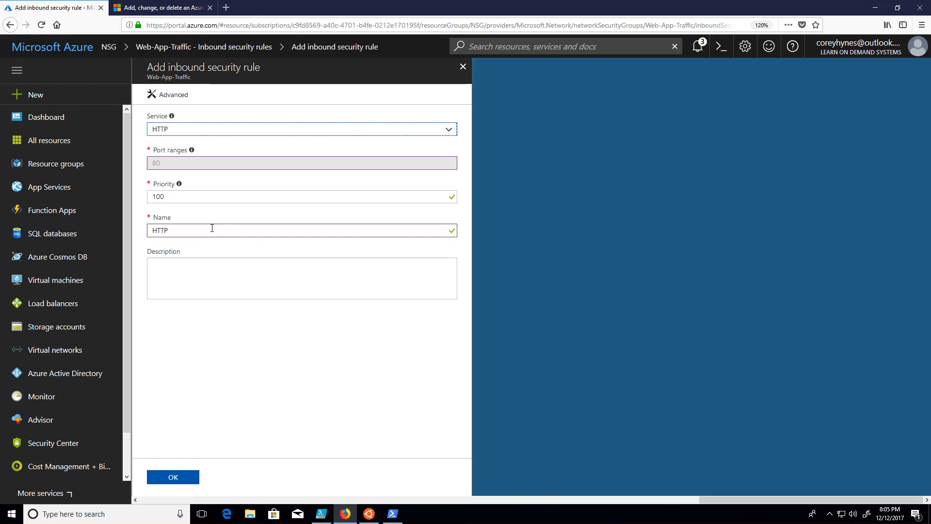
pyautogui.click(170, 474)
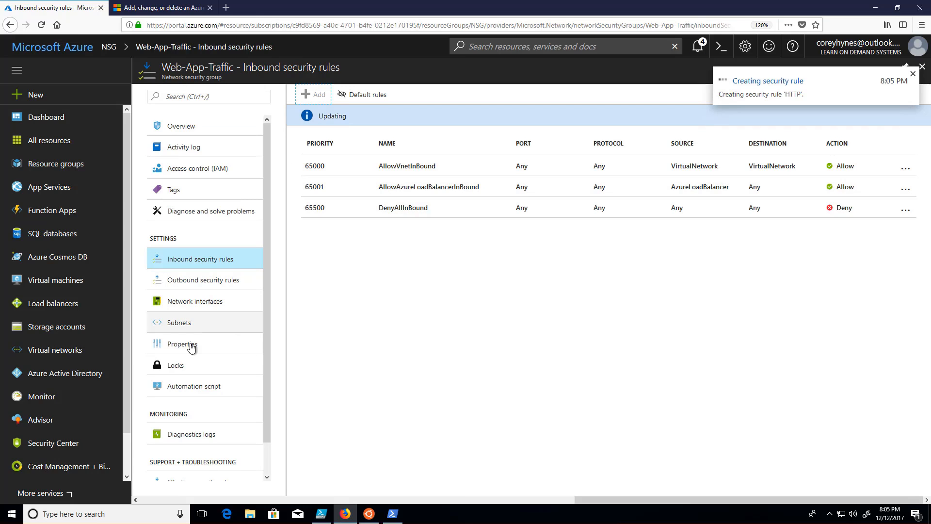
pyautogui.click(203, 281)
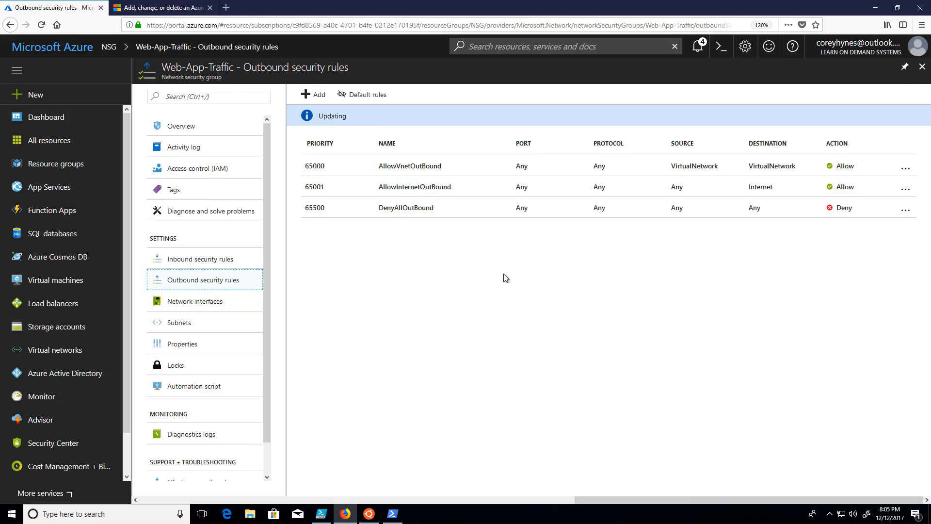
pyautogui.click(257, 258)
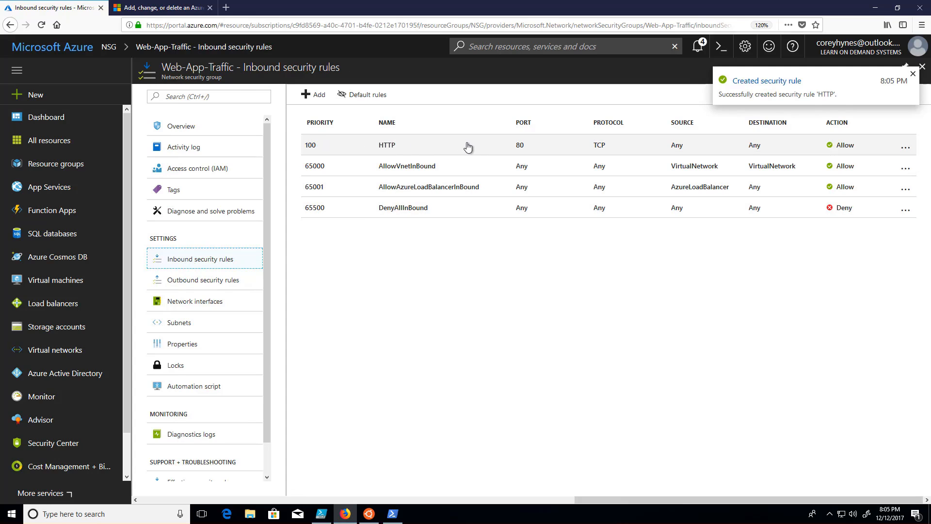
# Step: Add a second inbound security rule in basic mode for the HTTPS service with priority 101
pyautogui.click(314, 94)
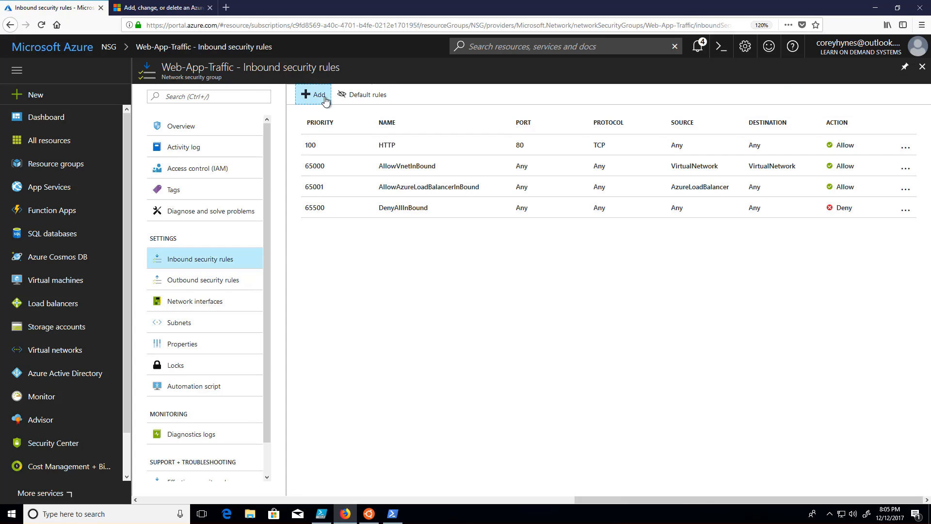
pyautogui.click(258, 129)
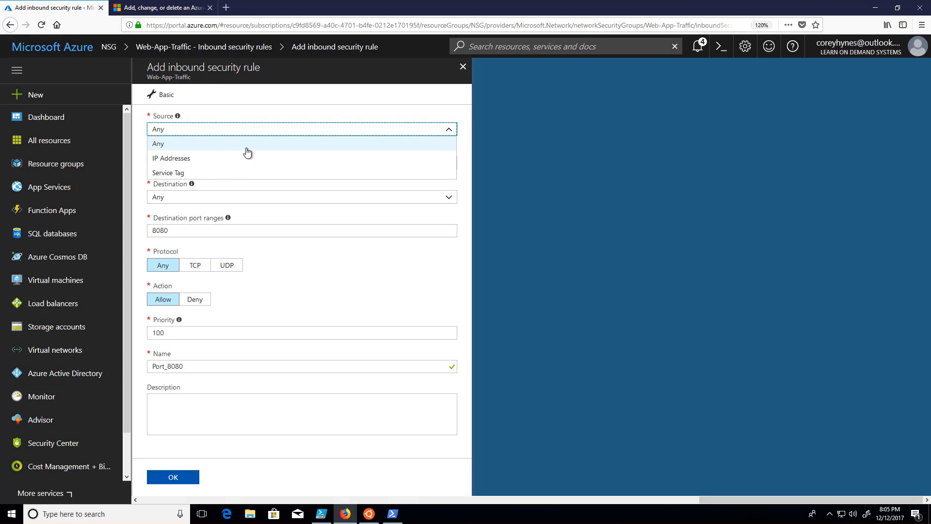
pyautogui.click(175, 95)
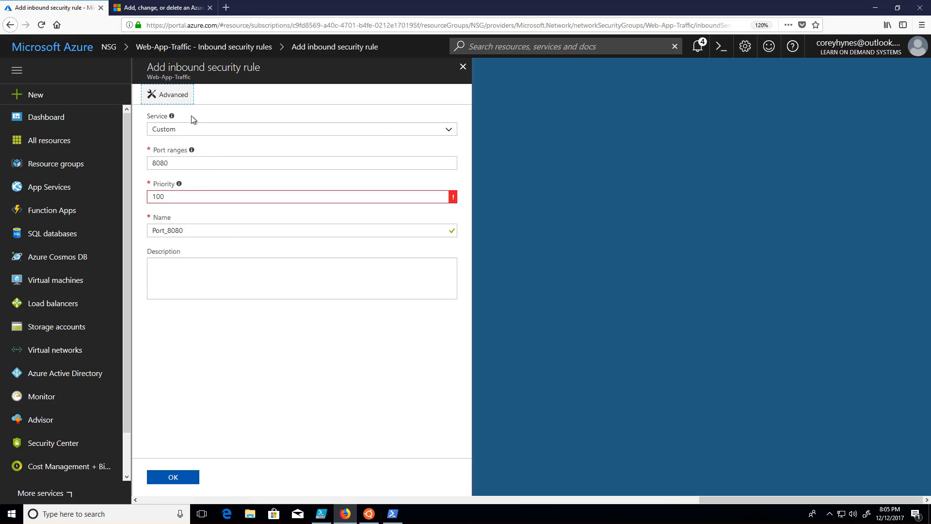
pyautogui.click(270, 134)
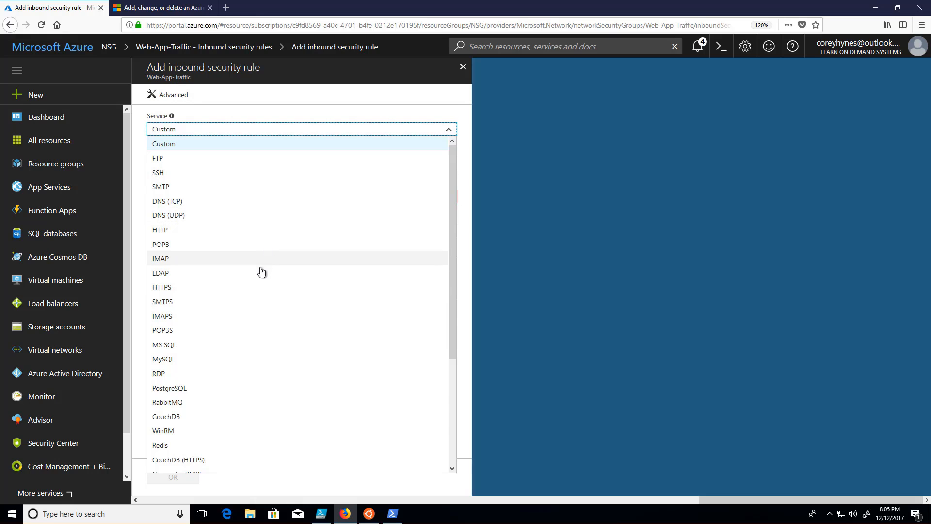
pyautogui.click(257, 288)
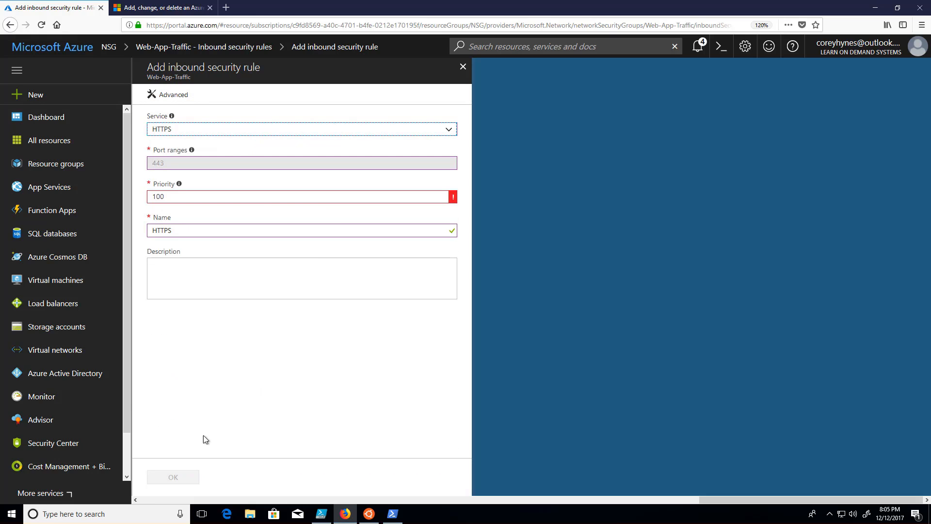
pyautogui.click(334, 198)
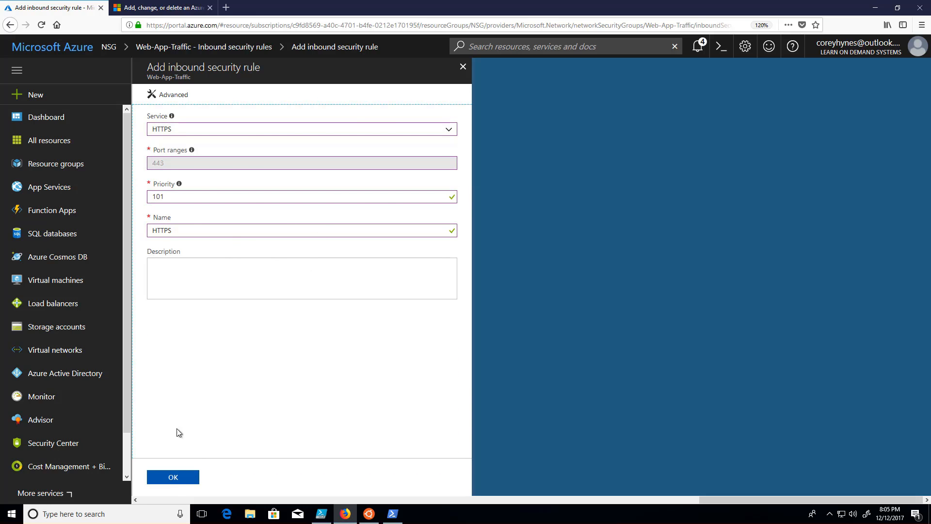
pyautogui.click(179, 478)
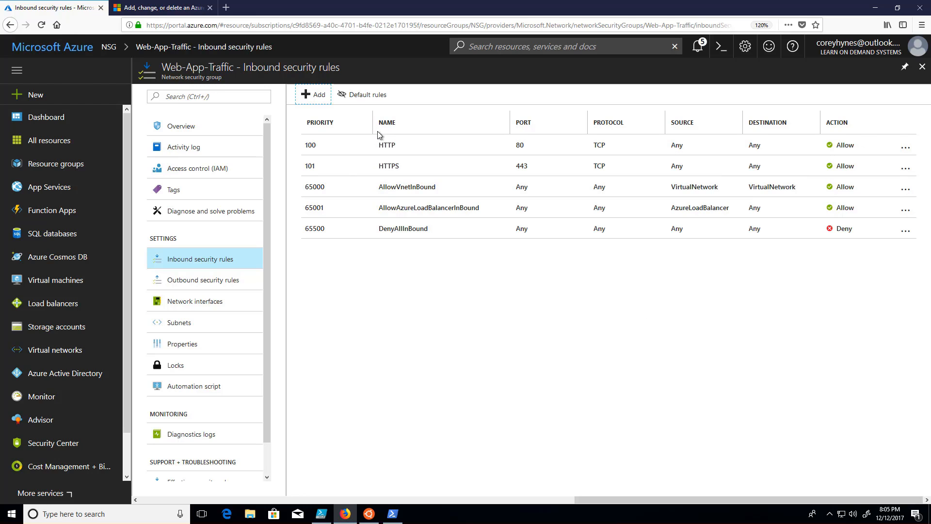
# Step: Set the HTTPS rule's priority to 110, save it and return to the inbound rules list
pyautogui.click(365, 172)
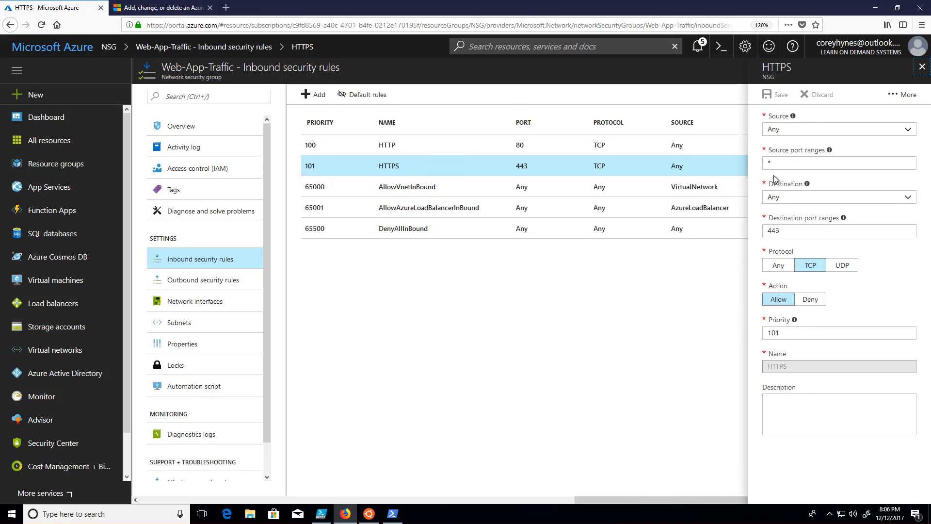
pyautogui.click(798, 329)
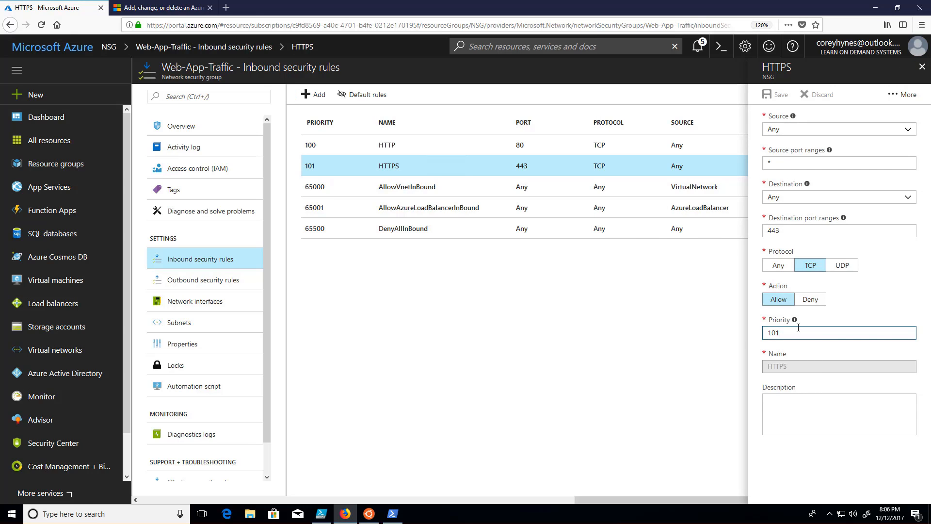
pyautogui.press('BackSpace')
pyautogui.write('10')
pyautogui.moveTo(776, 333); pyautogui.dragTo(795, 332)
pyautogui.click(796, 332)
pyautogui.click(775, 94)
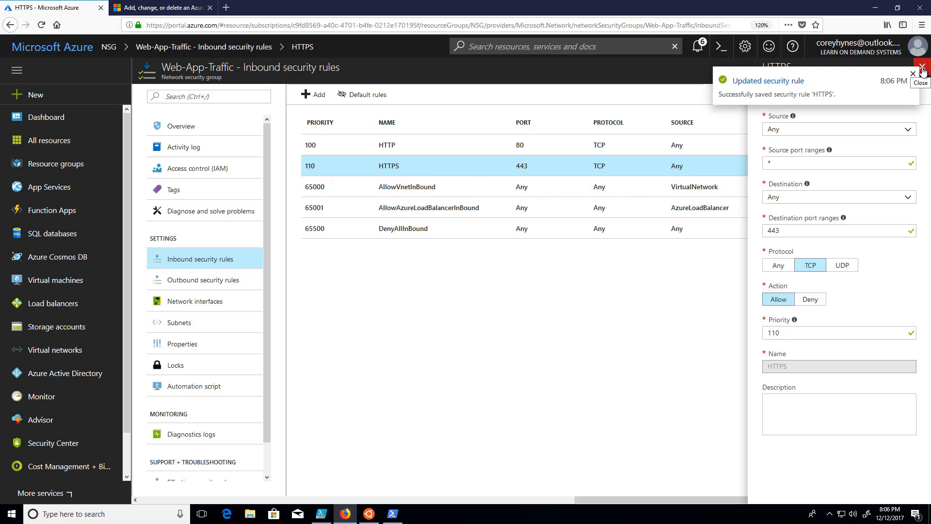
pyautogui.click(923, 68)
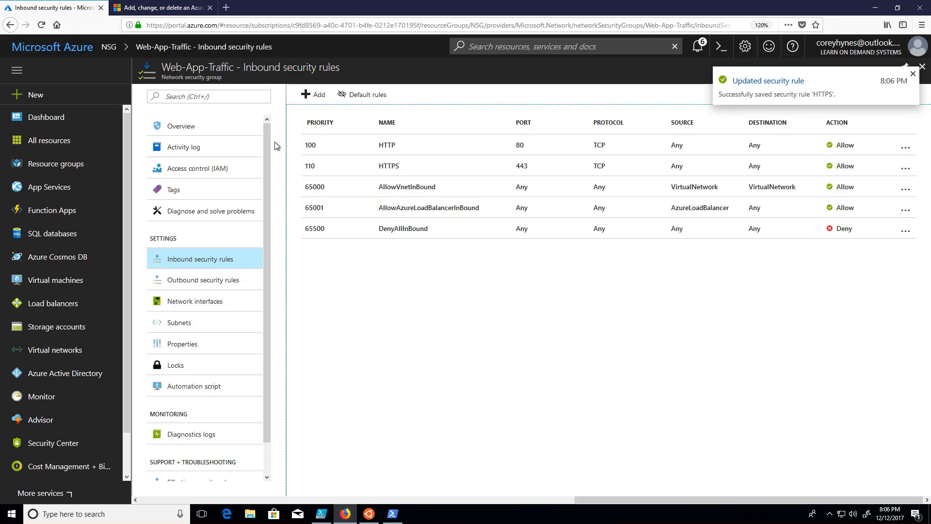
pyautogui.click(913, 74)
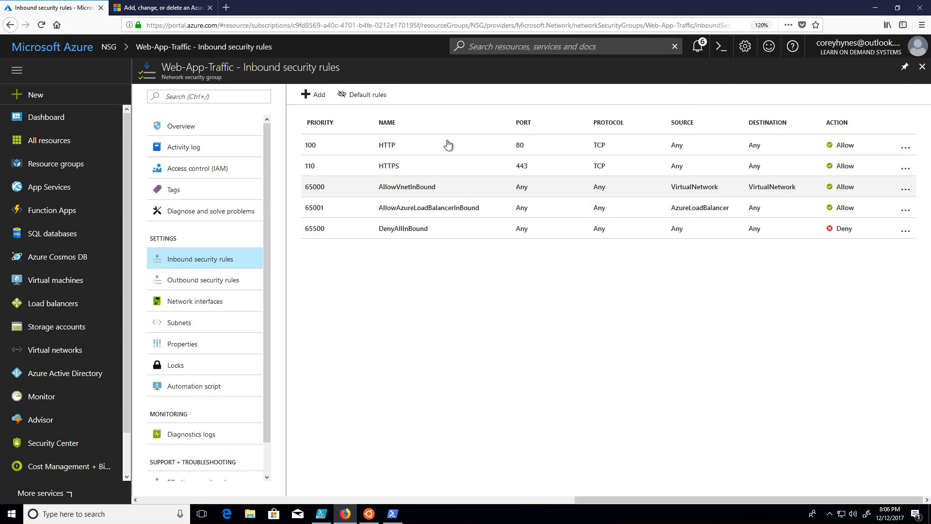
pyautogui.click(198, 280)
pyautogui.click(206, 259)
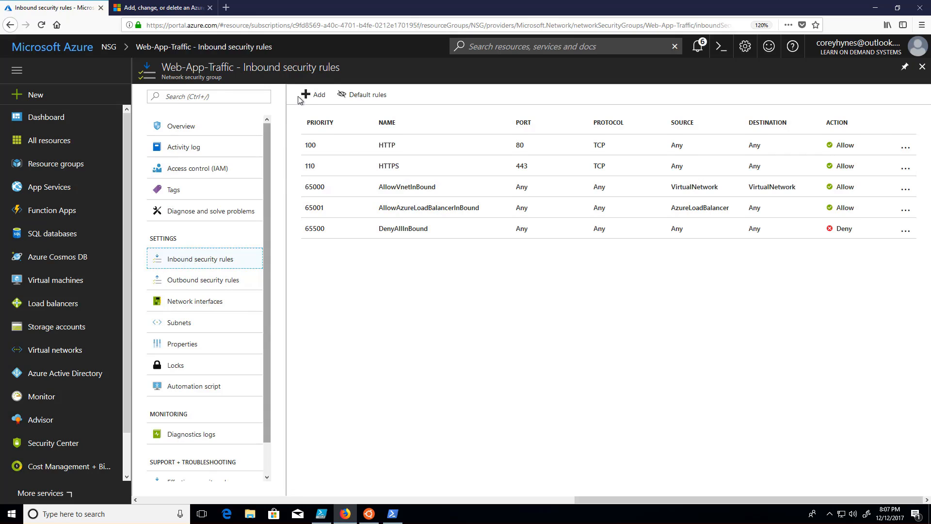
# Step: Start another inbound security rule in advanced mode, try IP Addresses as its source, and set the source to Service Tag
pyautogui.click(313, 94)
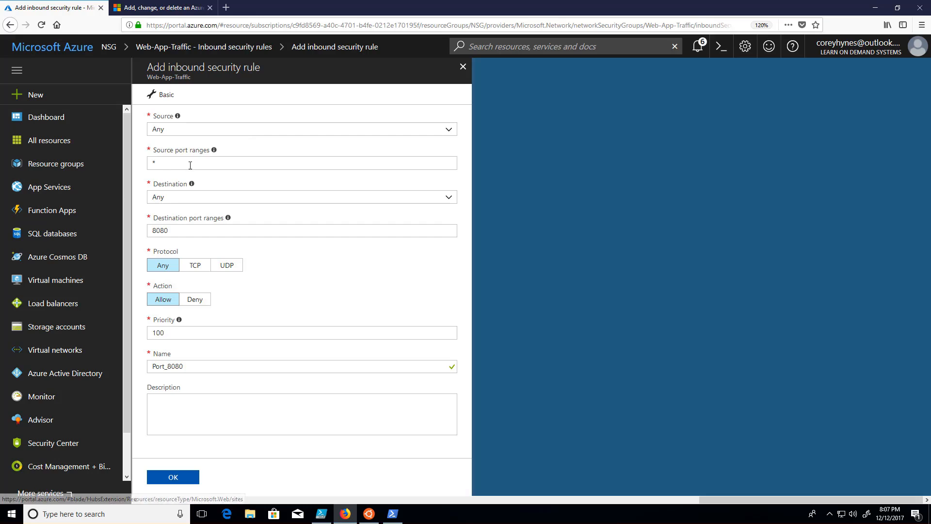
pyautogui.click(260, 129)
pyautogui.click(253, 141)
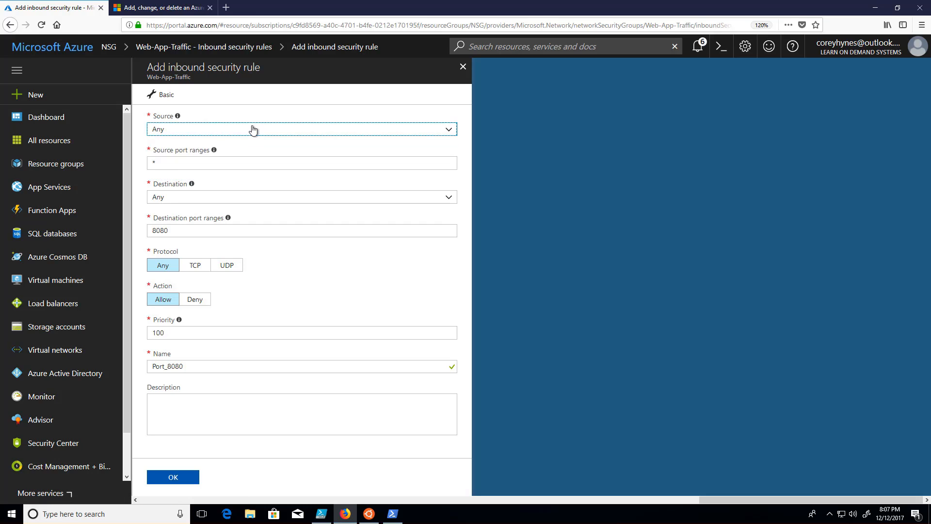
pyautogui.click(251, 129)
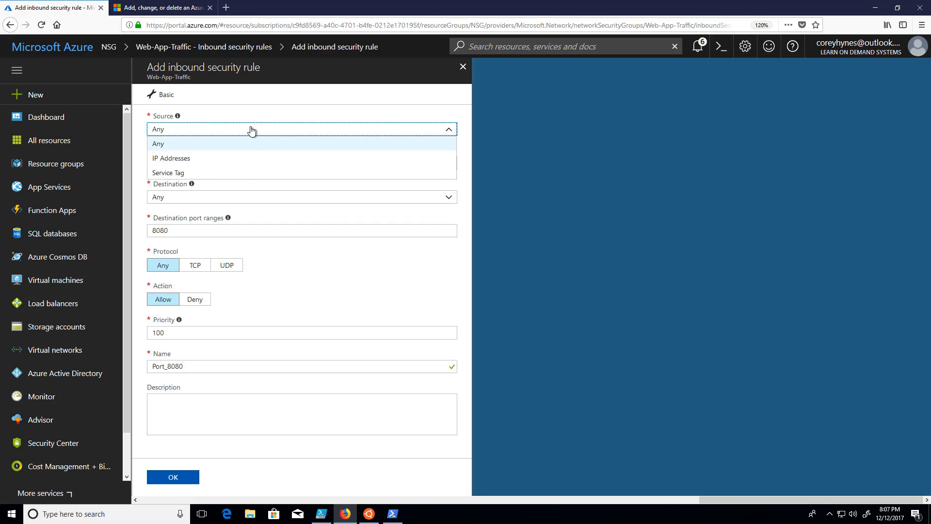
pyautogui.click(227, 160)
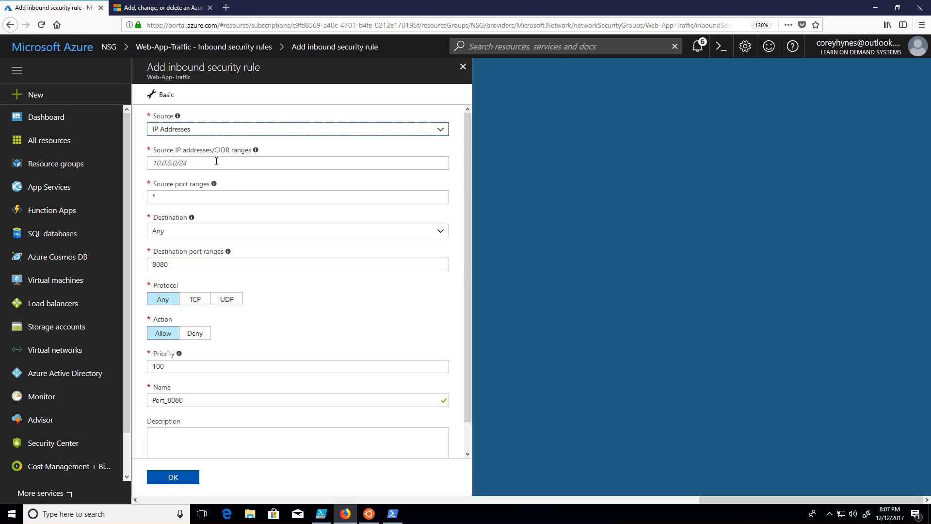
pyautogui.click(267, 164)
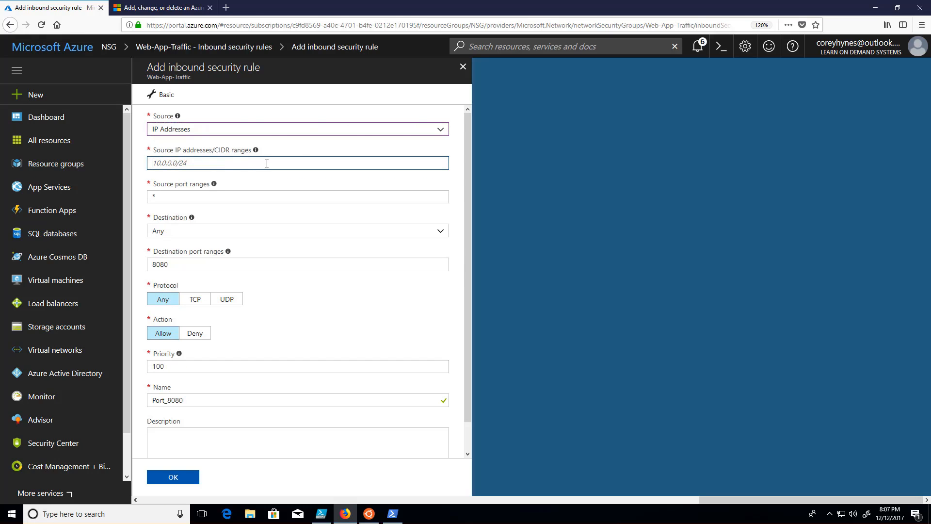
pyautogui.click(301, 129)
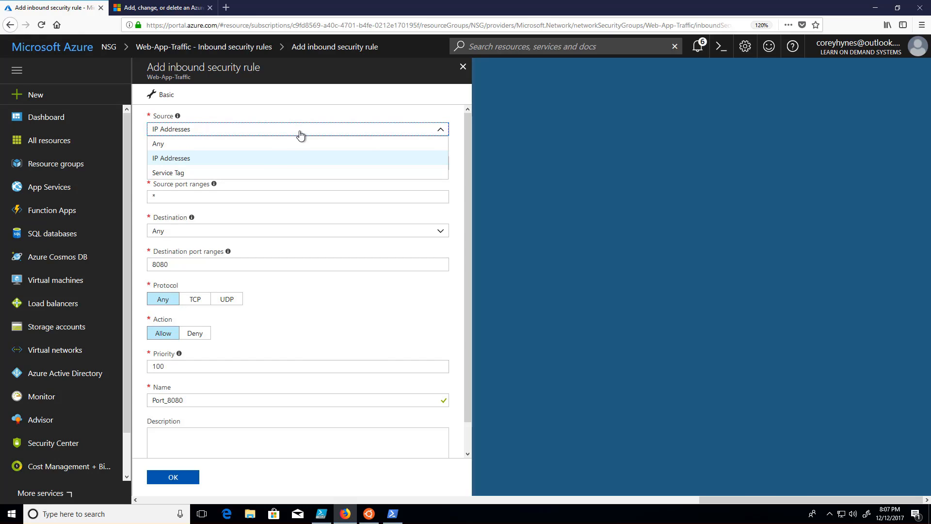
pyautogui.click(270, 174)
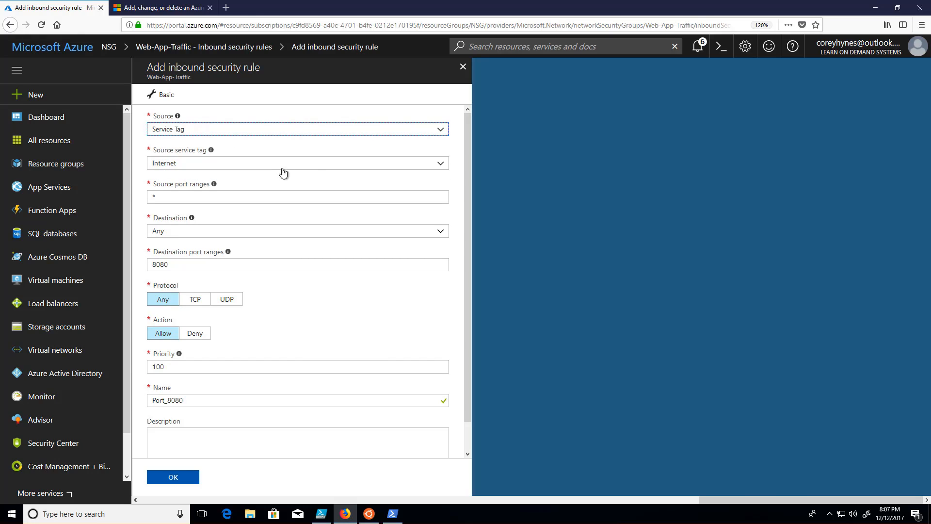
# Step: Look through the available service tags and set the rule's source service tag to VirtualNetwork
pyautogui.click(439, 168)
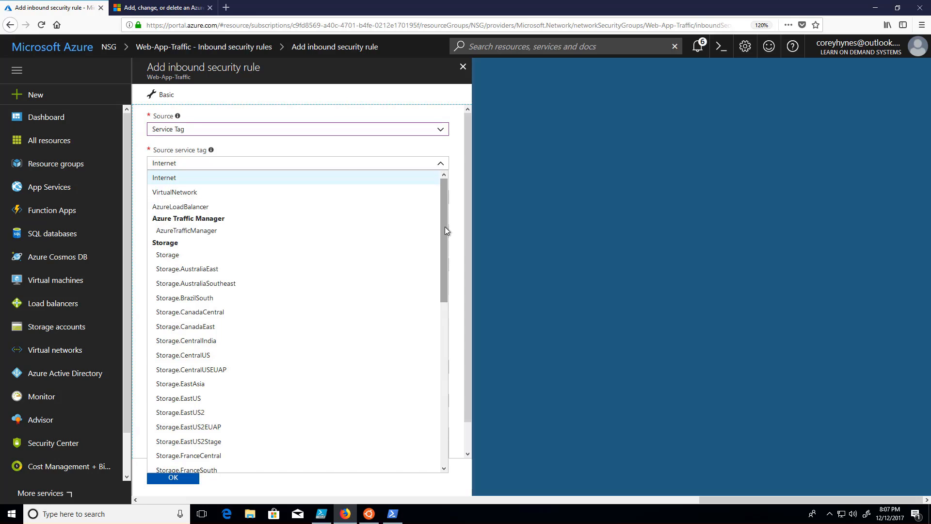
pyautogui.scroll(-3, 446, 325)
pyautogui.moveTo(446, 330); pyautogui.dragTo(447, 447)
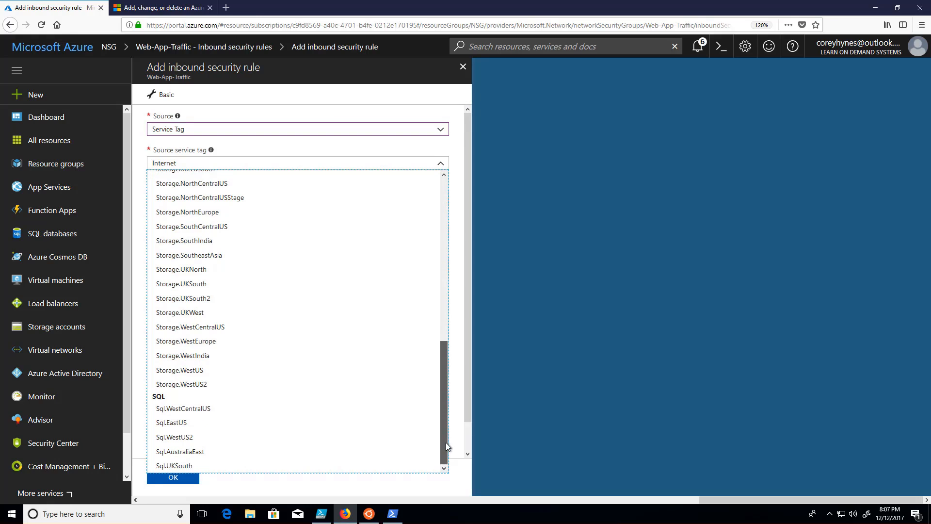
pyautogui.moveTo(443, 390); pyautogui.dragTo(447, 175)
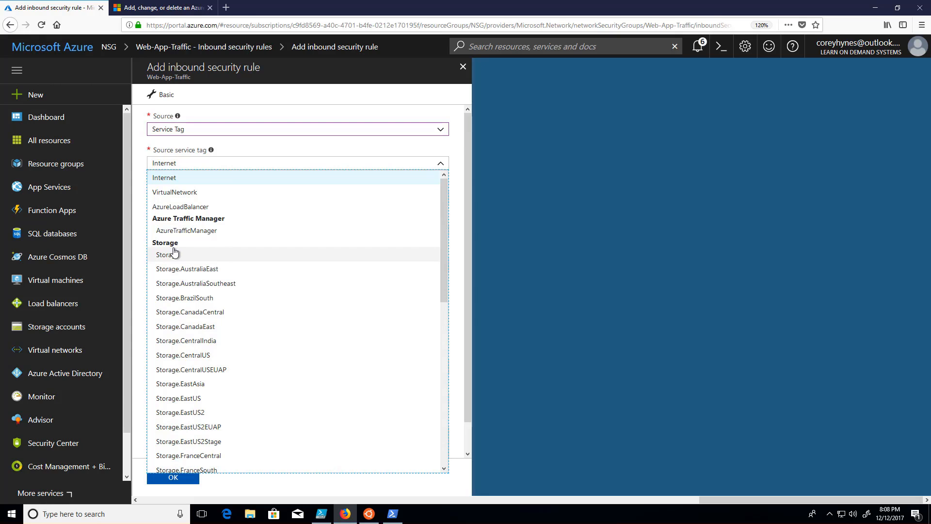
pyautogui.click(166, 191)
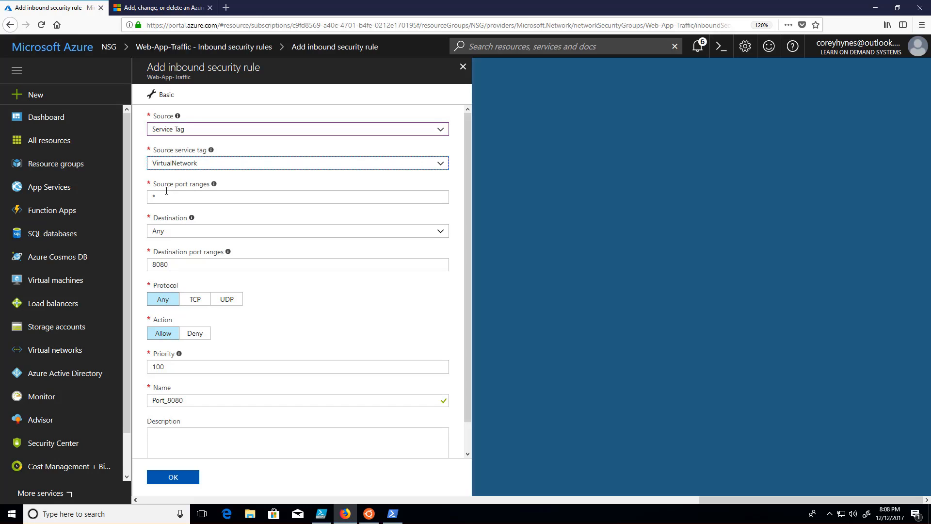
# Step: Change the rule's source to IP Addresses and set the source IP address range to 52.14.36.54/32
pyautogui.click(189, 132)
pyautogui.click(181, 159)
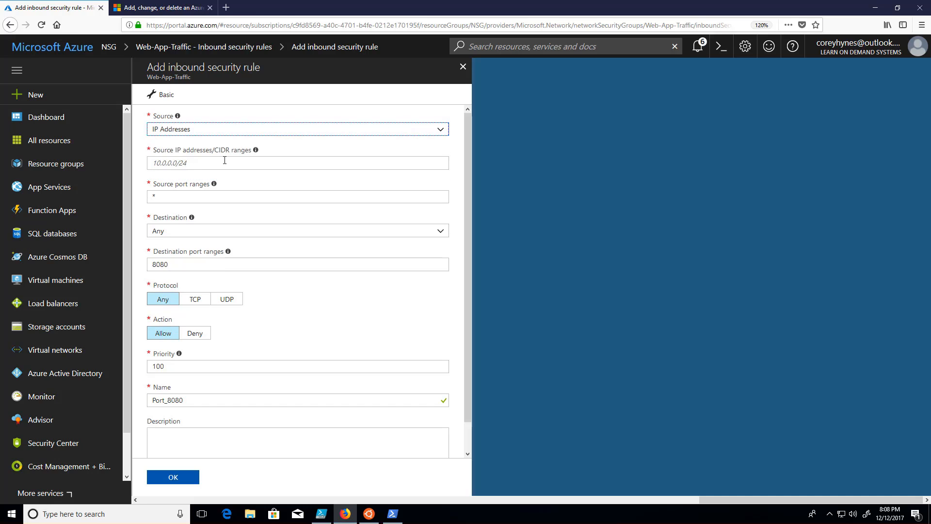
pyautogui.click(221, 162)
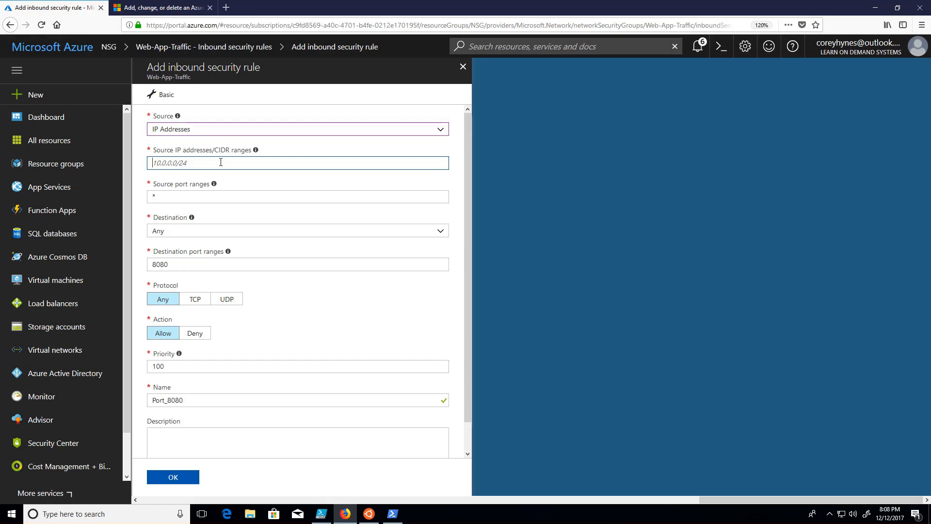
pyautogui.write('52.14.36.54')
pyautogui.write('.32')
pyautogui.press('Tab')
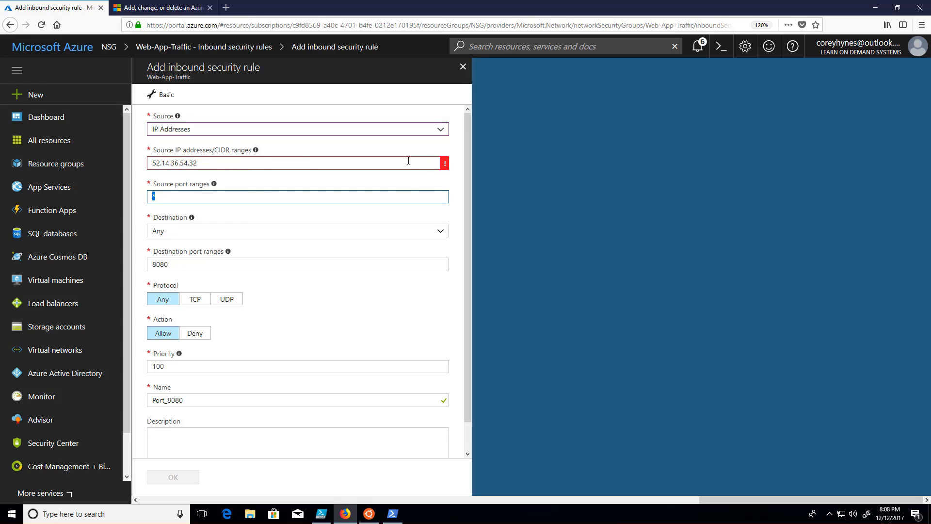
pyautogui.click(188, 163)
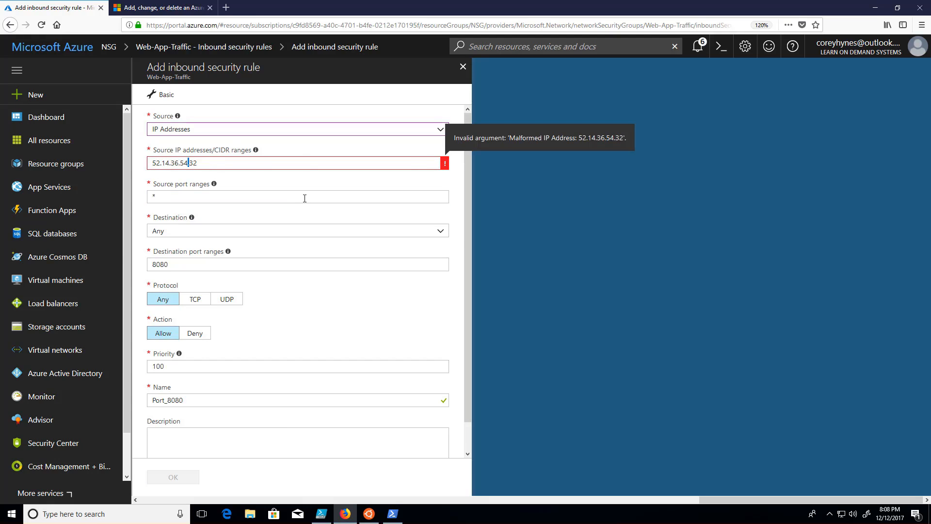
pyautogui.press('BackSpace')
pyautogui.write('/')
pyautogui.press('Tab')
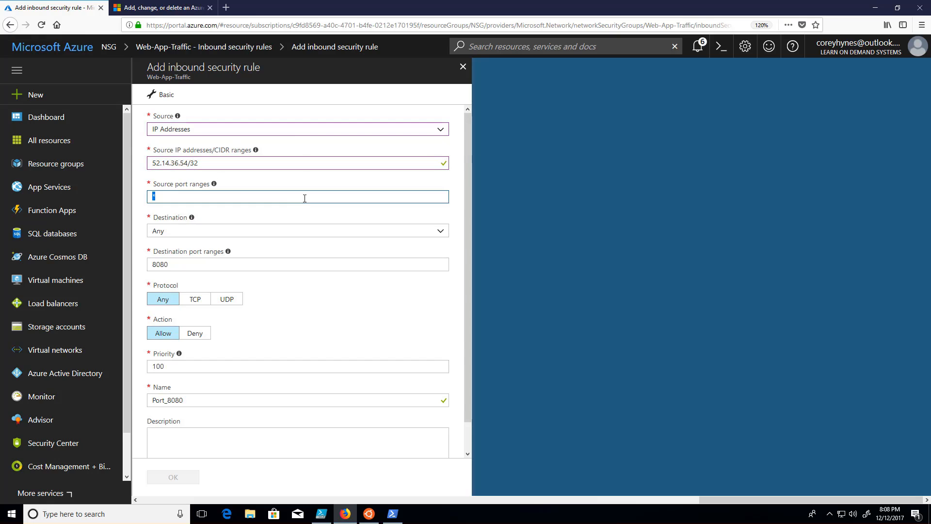
# Step: Review the source CIDR suffix, the guidance for source port ranges and the available destination options
pyautogui.doubleClick(194, 163)
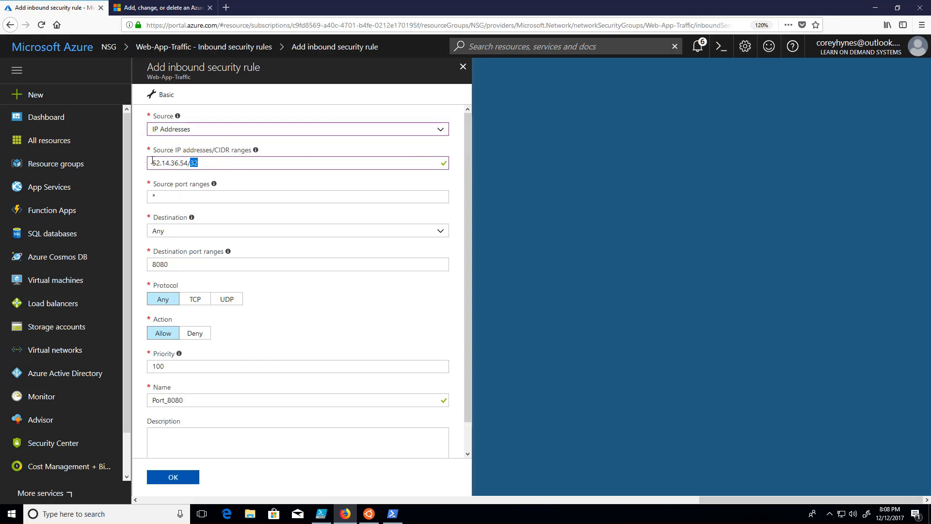
pyautogui.click(183, 194)
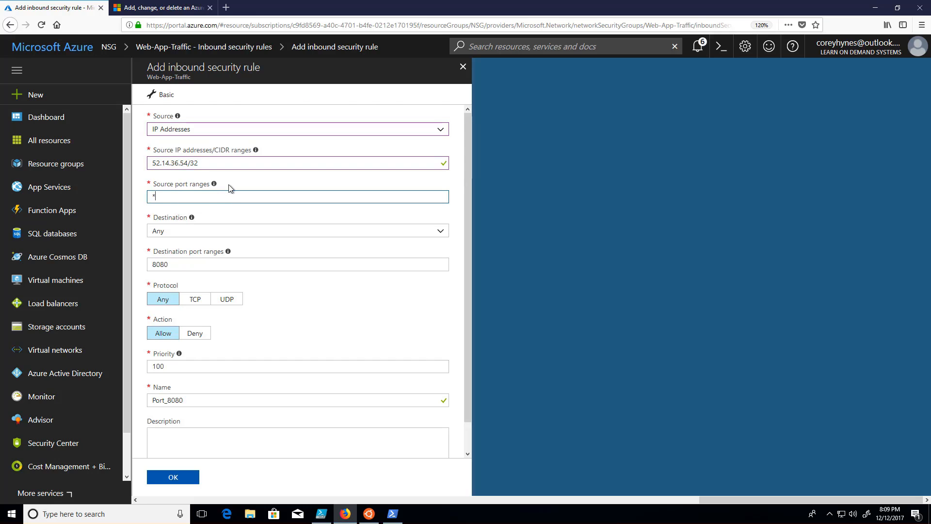
pyautogui.click(214, 185)
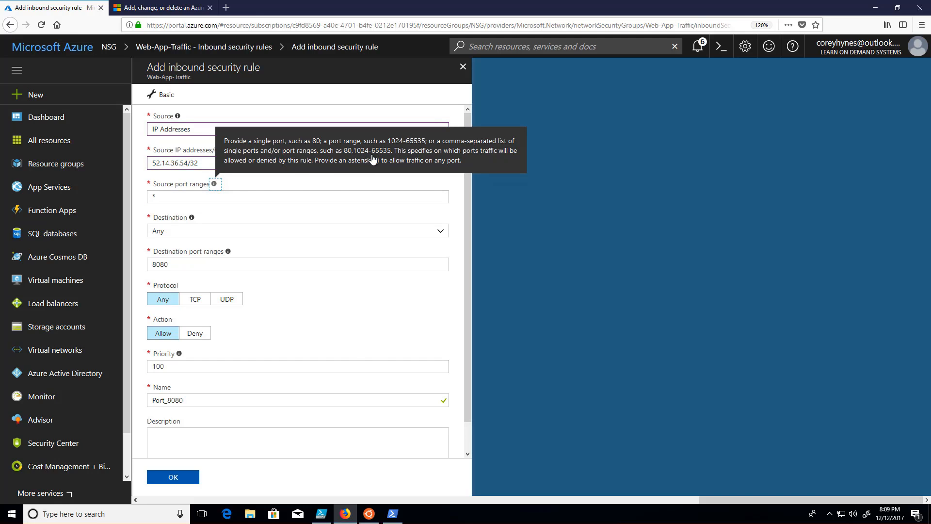
pyautogui.click(244, 196)
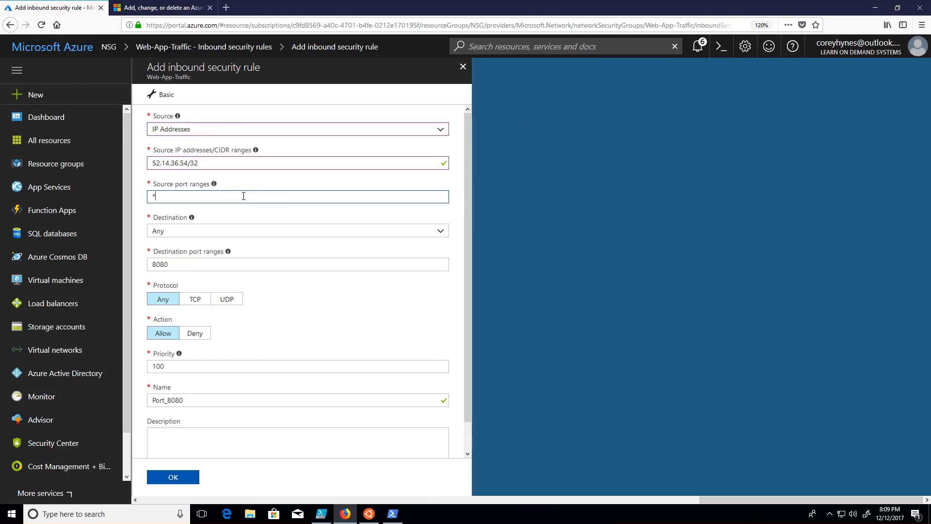
pyautogui.click(215, 234)
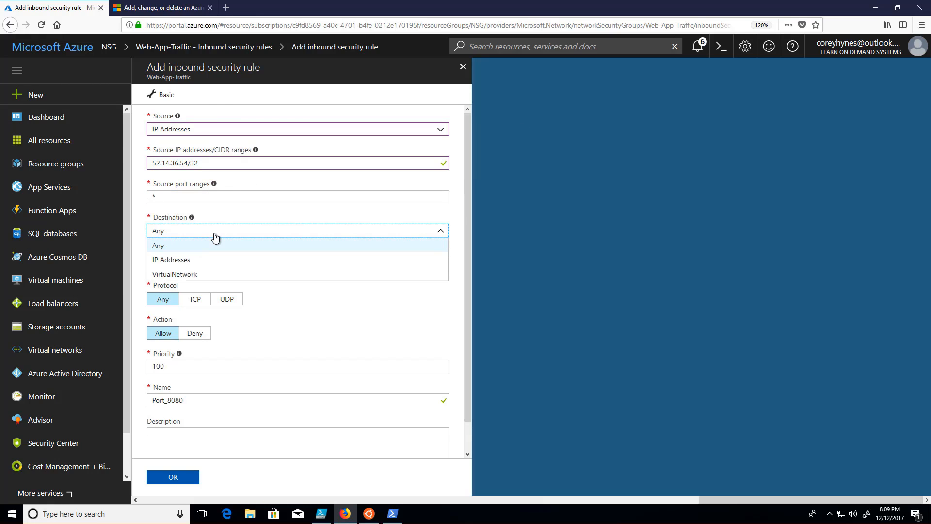
pyautogui.click(215, 234)
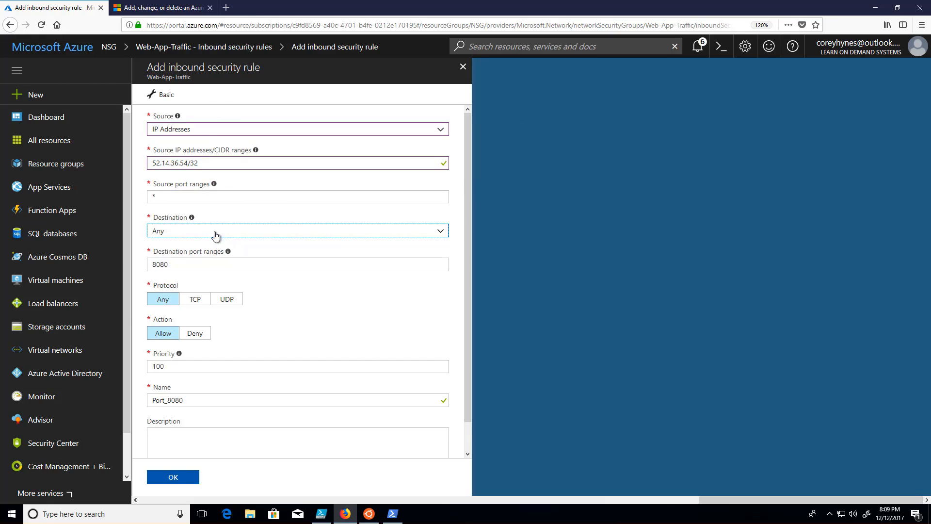
# Step: Set the rule's destination port to 888, protocol to TCP and priority to 115, and save the rule
pyautogui.doubleClick(207, 263)
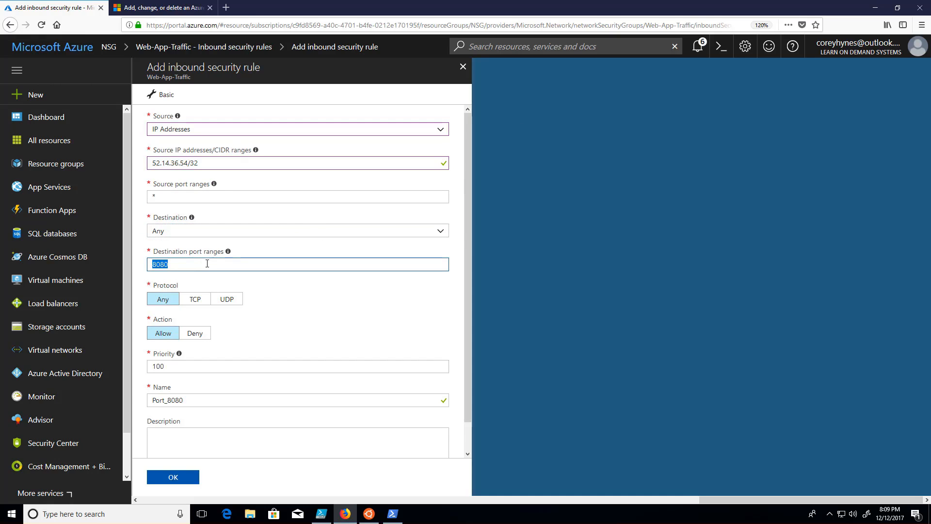
pyautogui.write('888')
pyautogui.click(195, 299)
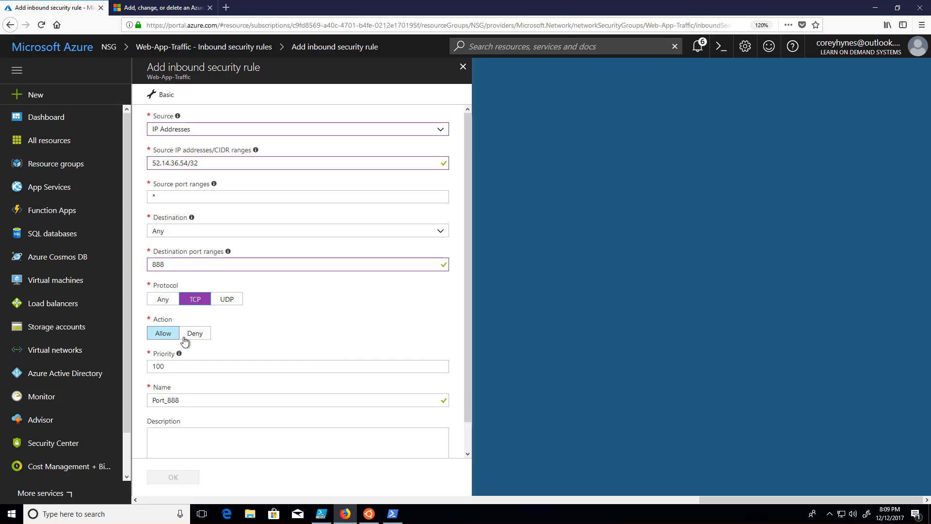
pyautogui.click(171, 368)
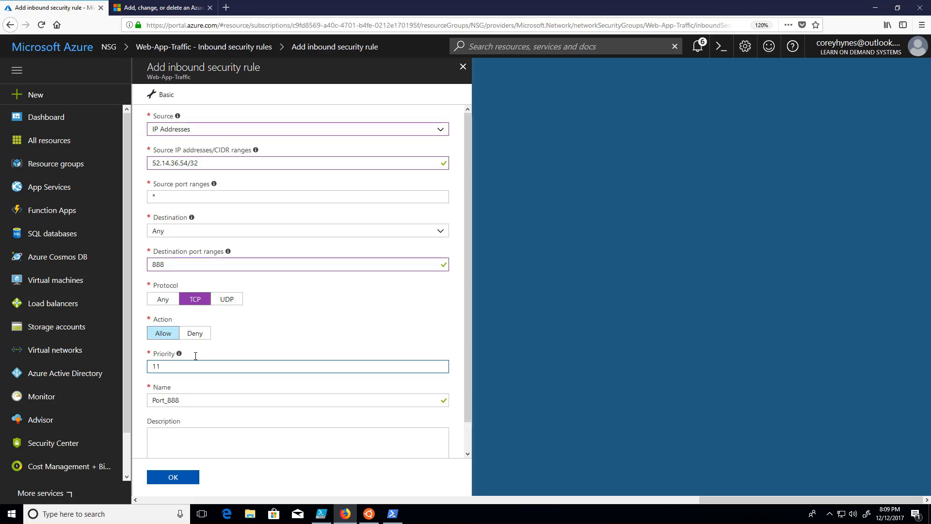
pyautogui.scroll(-1, 223, 400)
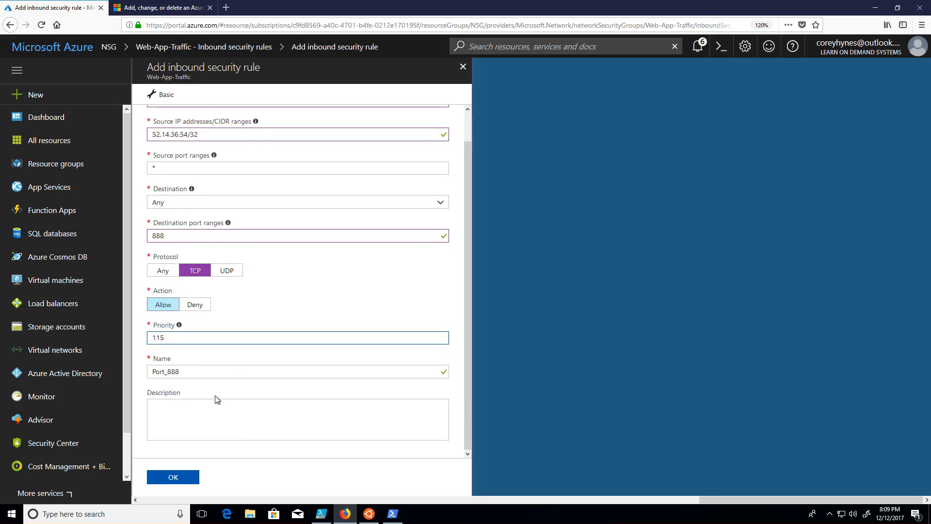
pyautogui.click(183, 483)
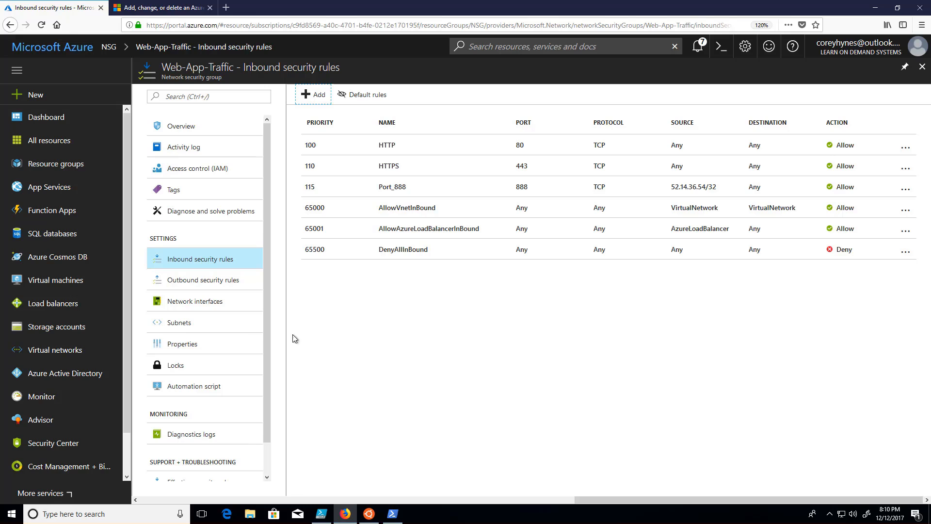
# Step: Associate the Web-App-Traffic security group with subnet1 of the cliNet virtual network
pyautogui.click(182, 327)
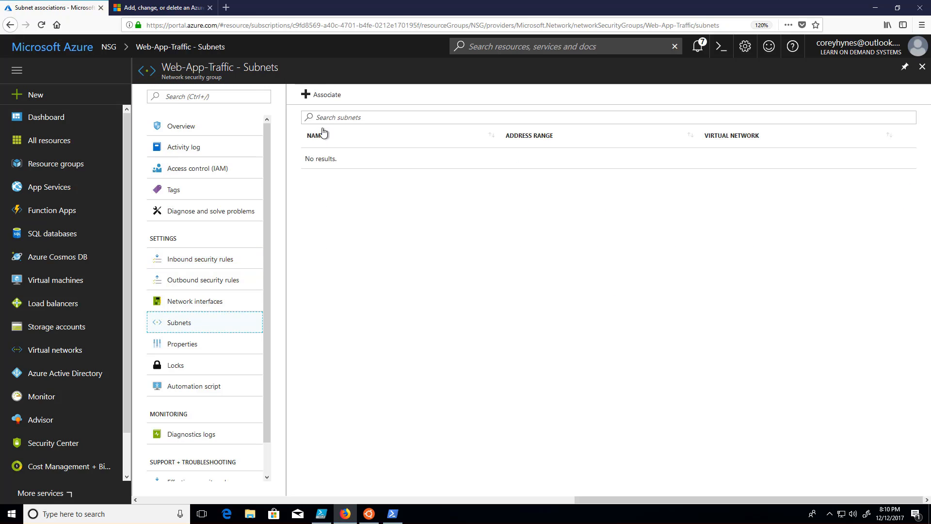
pyautogui.click(325, 107)
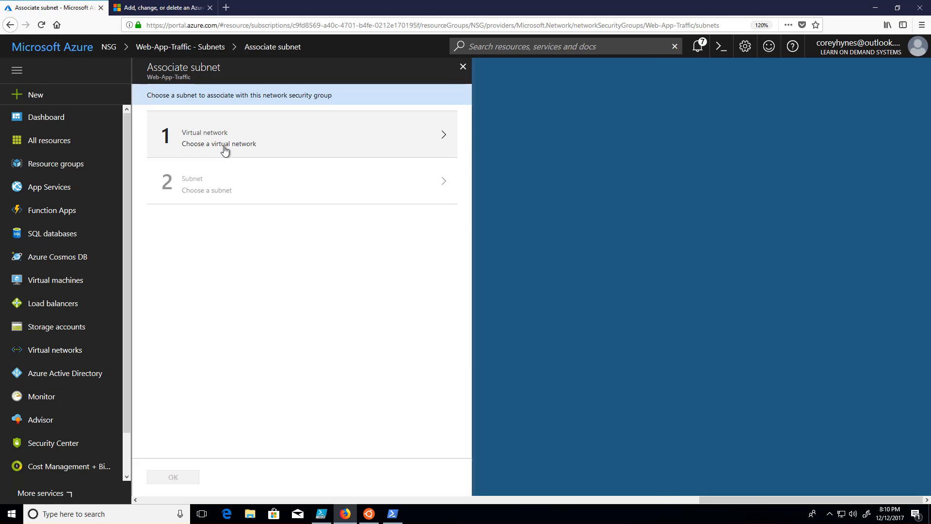
pyautogui.click(235, 147)
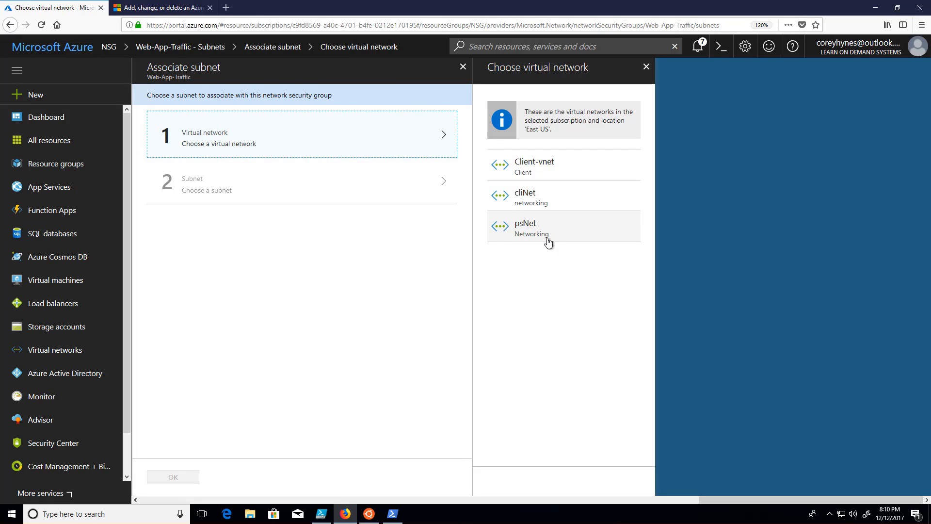
pyautogui.click(548, 203)
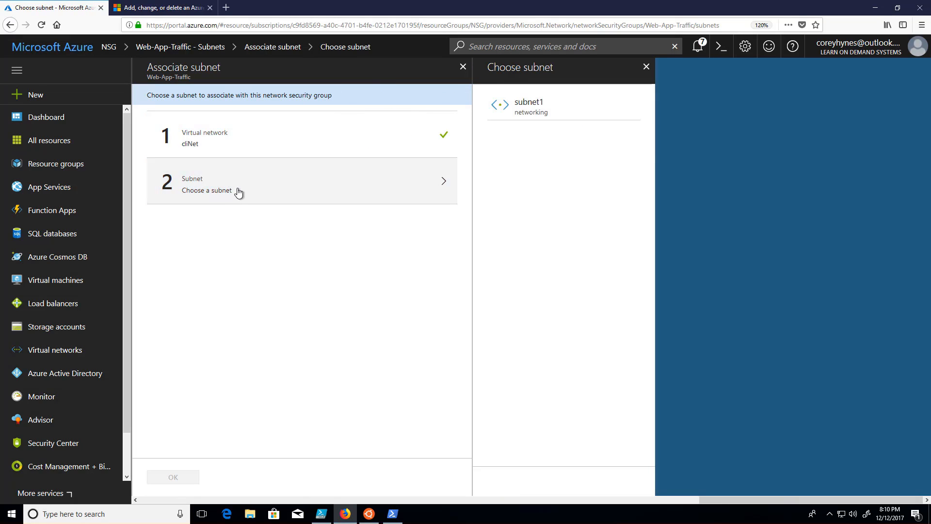
pyautogui.click(515, 116)
pyautogui.click(175, 474)
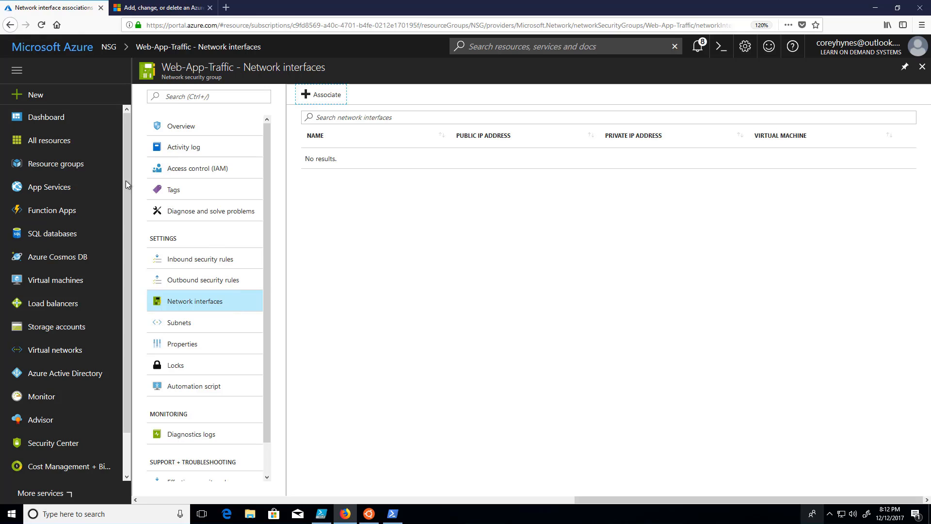
# Step: Find Network interface in the Azure Marketplace and start creating a new one
pyautogui.click(37, 94)
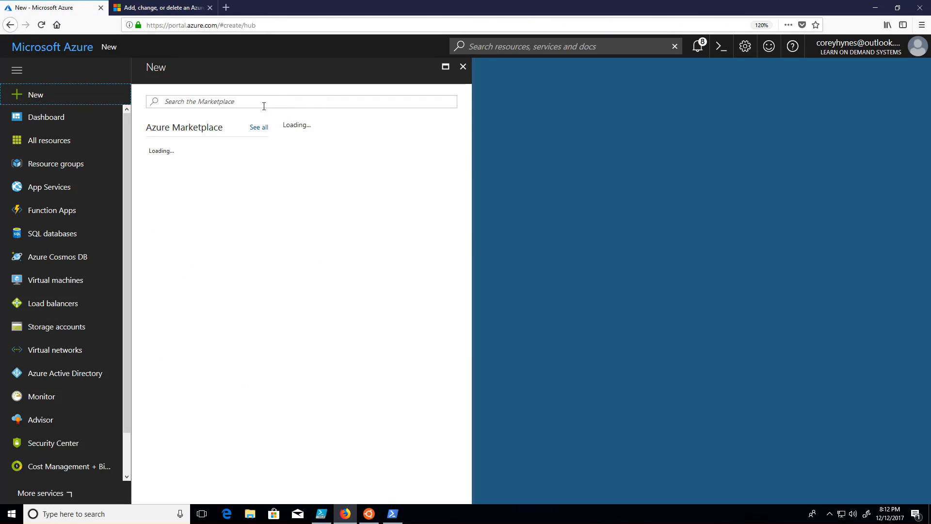
pyautogui.click(265, 102)
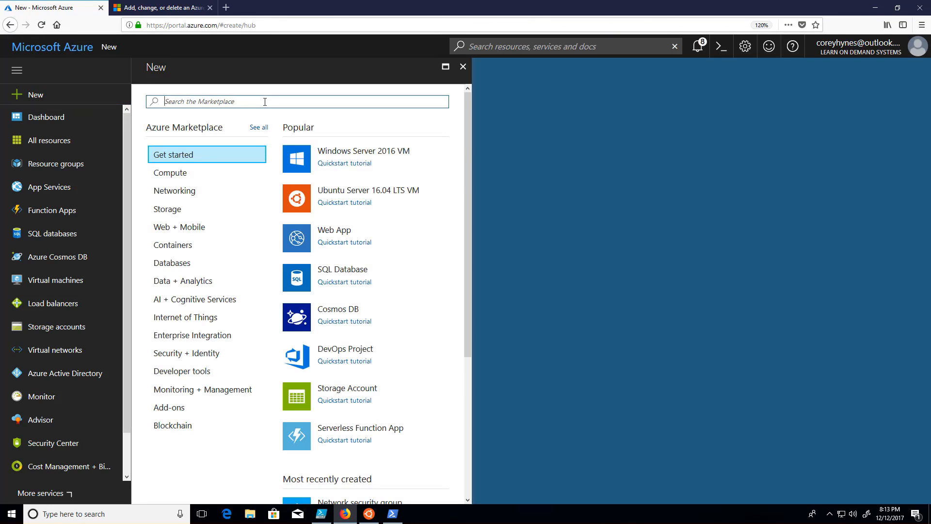
pyautogui.write('network')
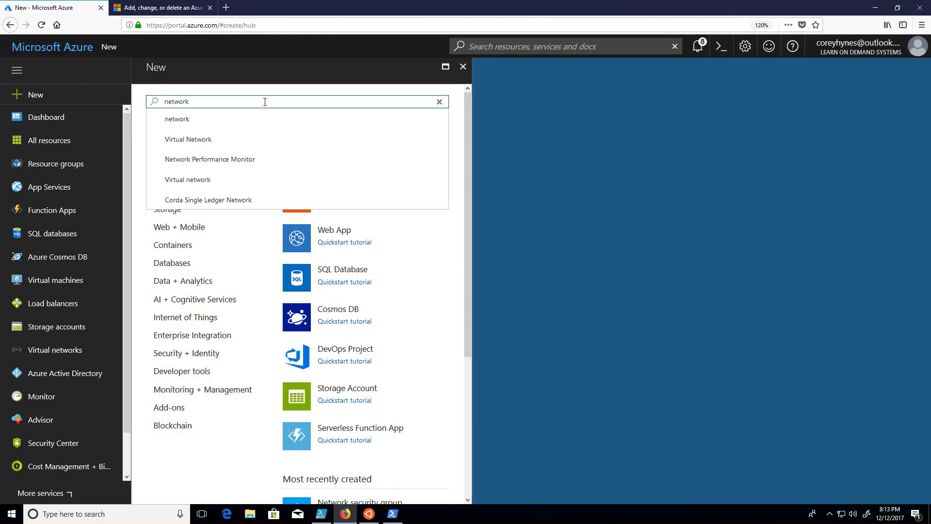
pyautogui.write(' interf')
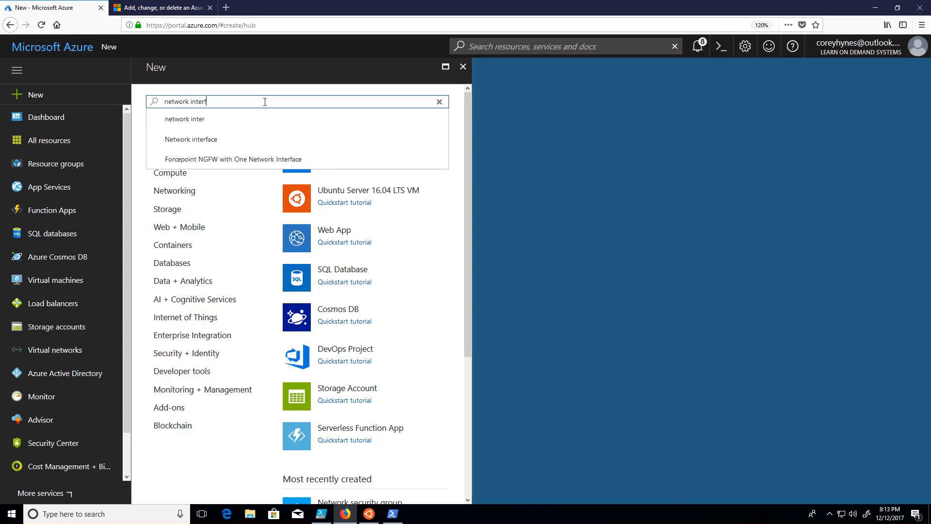
pyautogui.press('Down')
pyautogui.press('Down')
pyautogui.press('Down')
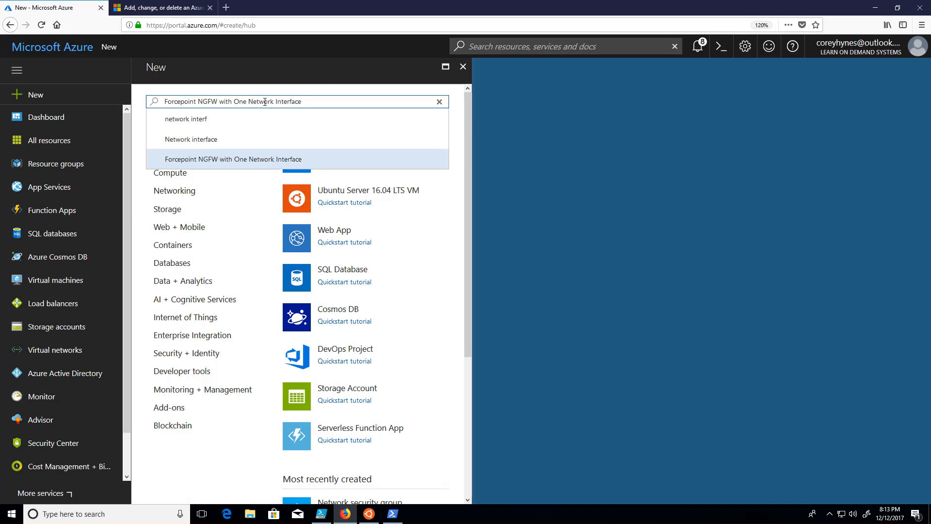
pyautogui.press('Up')
pyautogui.press('Return')
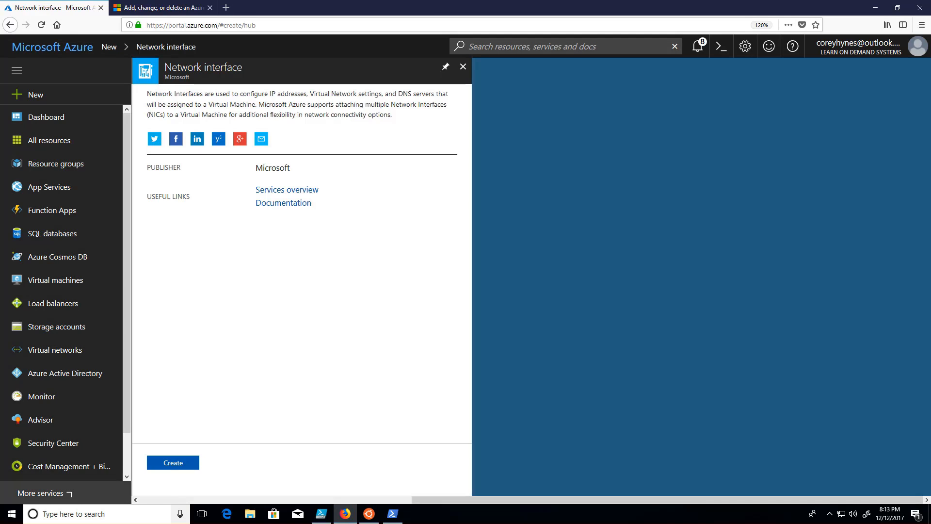
pyautogui.click(183, 463)
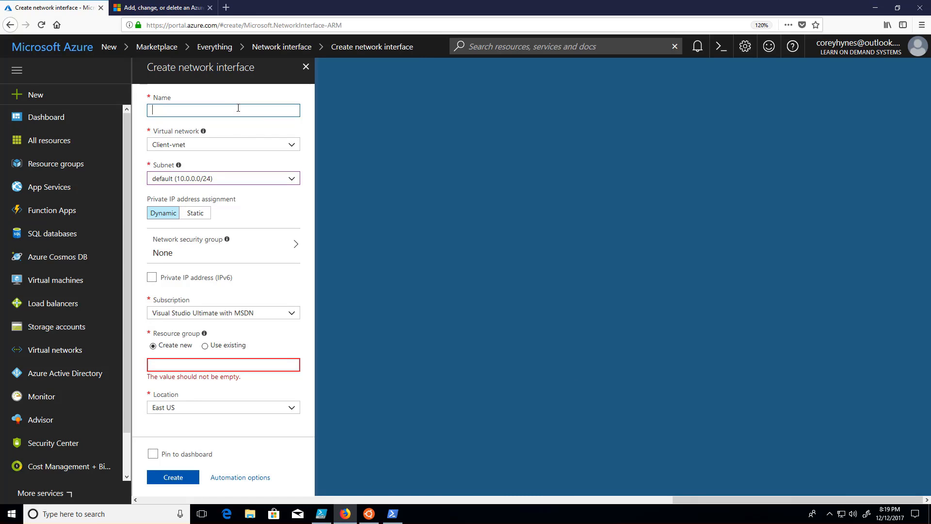
# Step: Name the network interface netint1 and place it in the cliNet virtual network on subnet1
pyautogui.write('netint1')
pyautogui.click(197, 148)
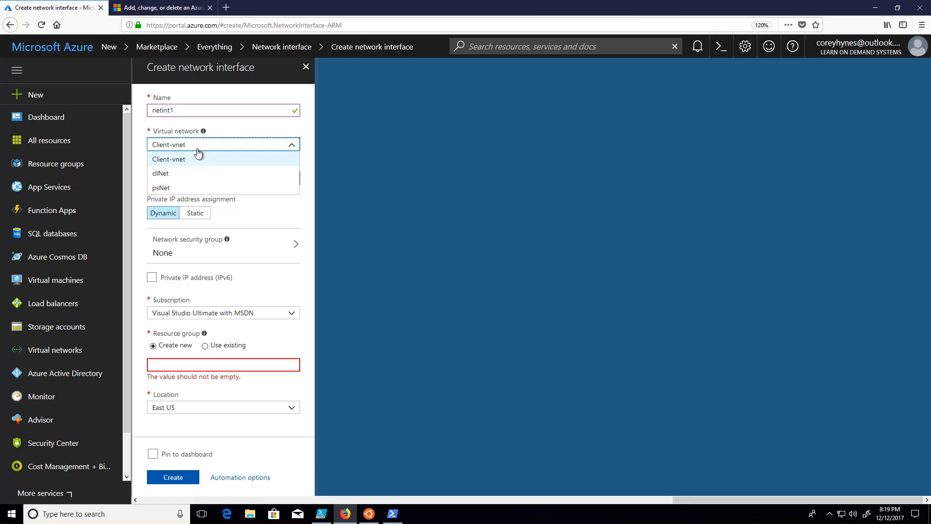
pyautogui.click(187, 174)
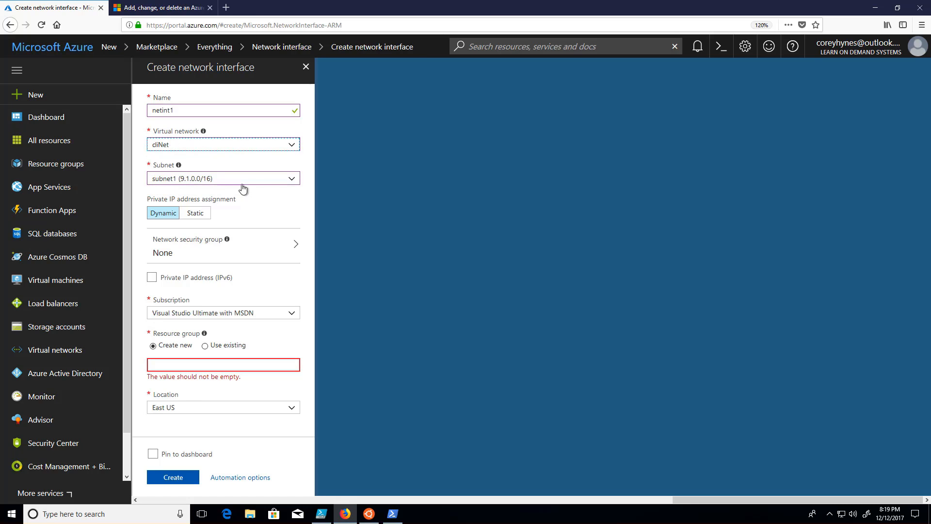
pyautogui.click(291, 180)
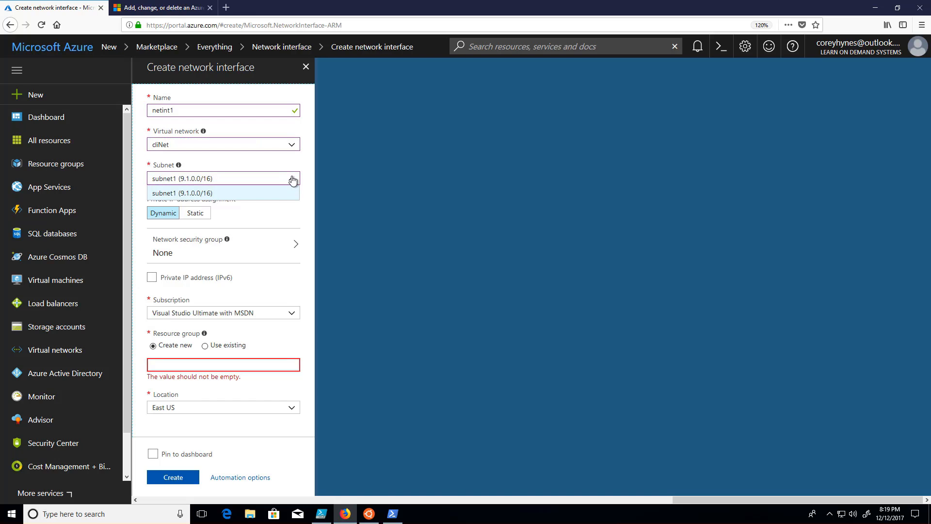
pyautogui.click(284, 182)
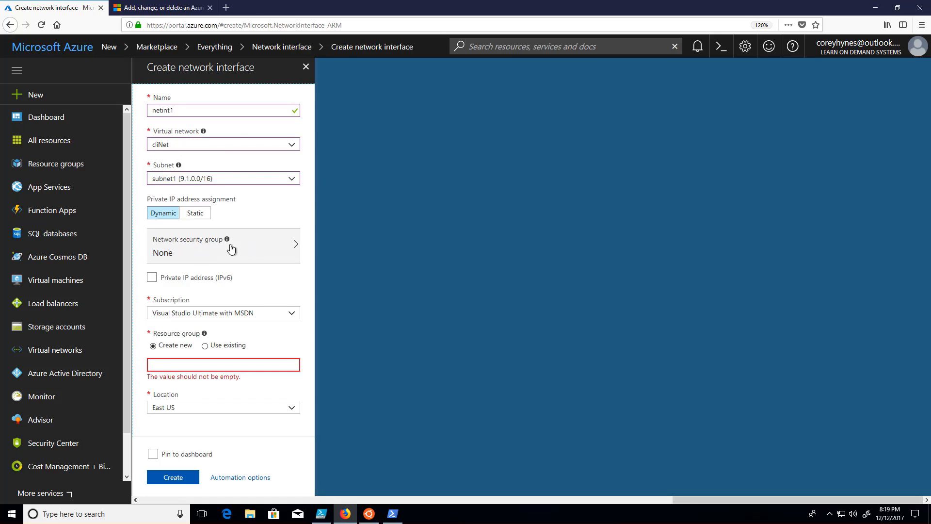
# Step: Assign the network interface to the existing resource group NSG and create it
pyautogui.click(204, 347)
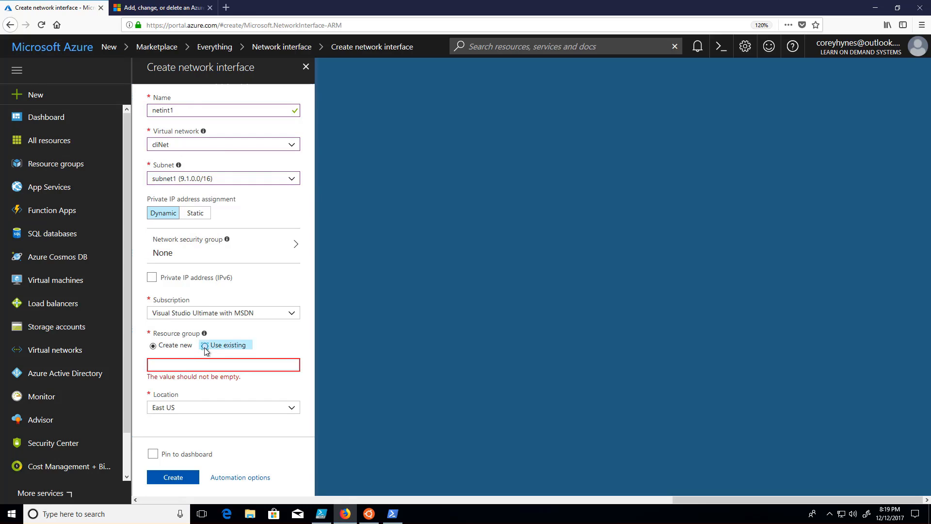
pyautogui.click(264, 364)
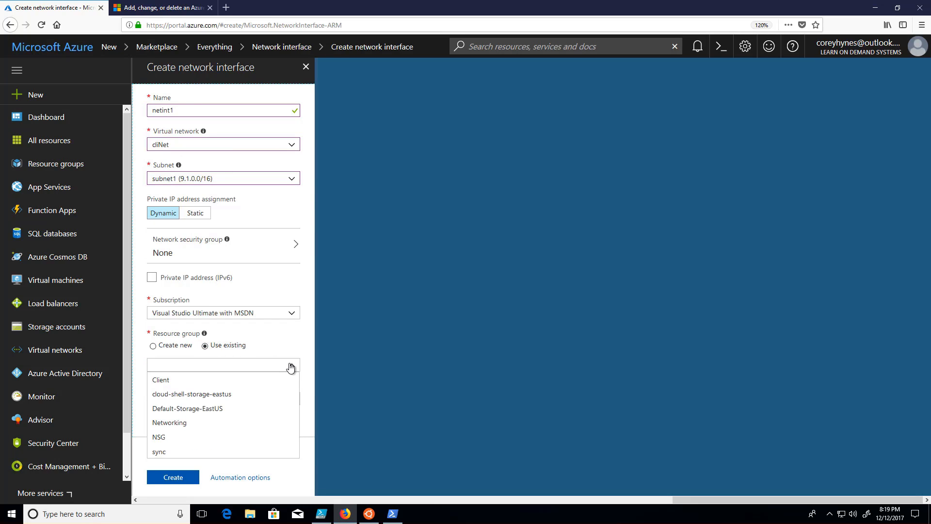
pyautogui.click(291, 364)
pyautogui.click(291, 367)
pyautogui.click(246, 444)
pyautogui.click(175, 476)
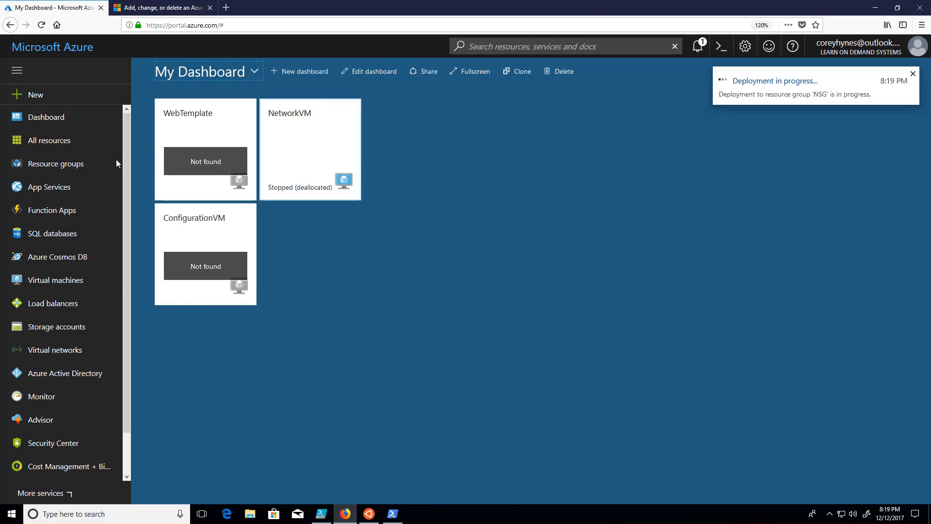
# Step: Open the Web-App-Traffic security group in the NSG resource group and associate the netint1 network interface with it
pyautogui.click(52, 165)
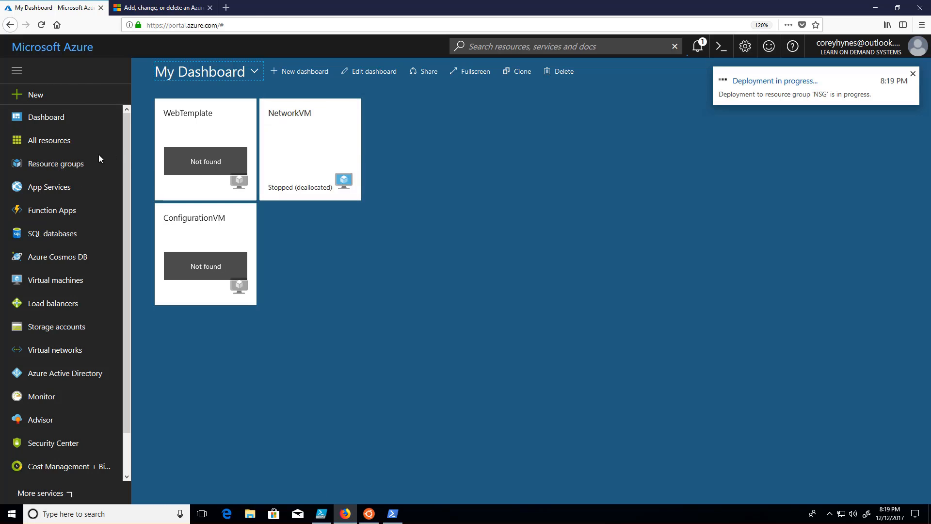
pyautogui.click(57, 167)
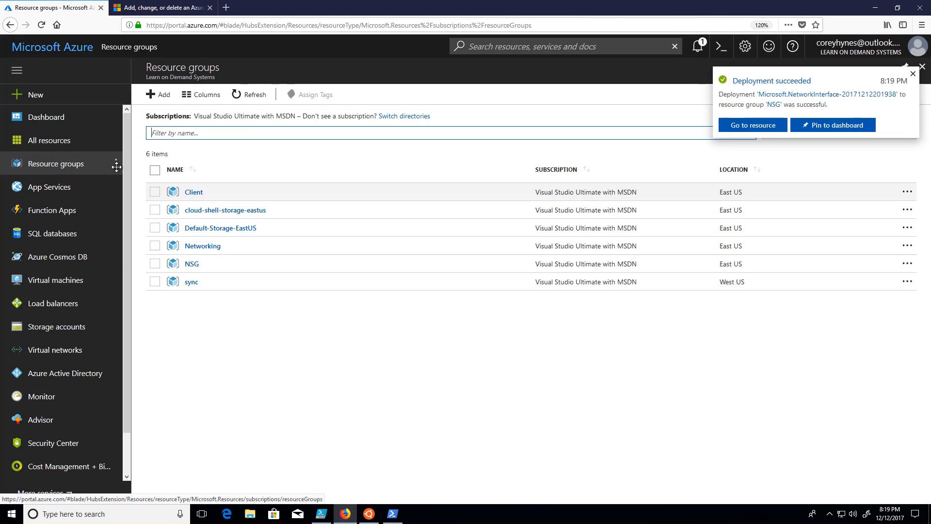
pyautogui.click(194, 264)
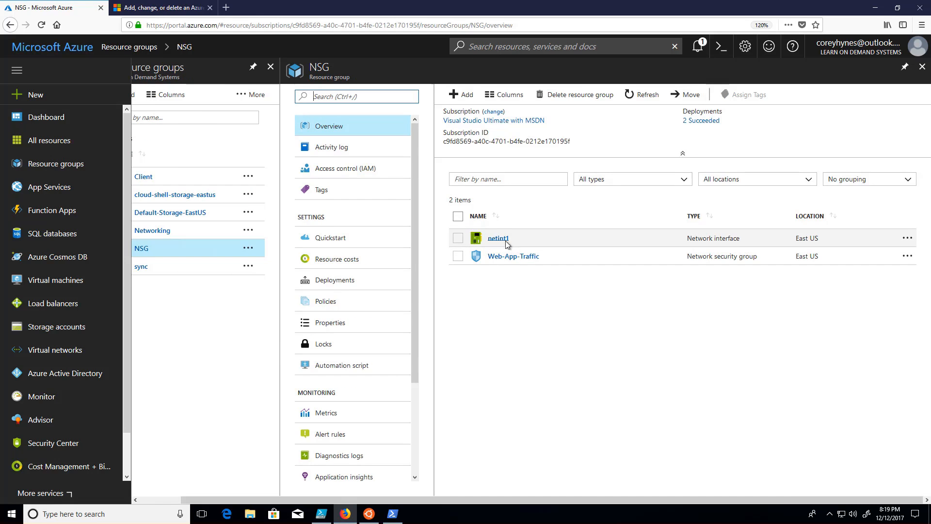
pyautogui.click(515, 256)
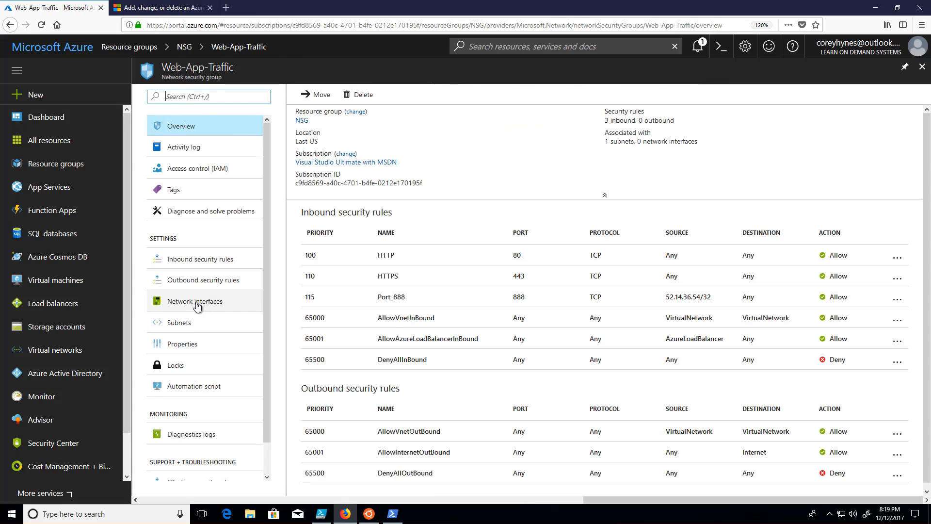
pyautogui.click(195, 304)
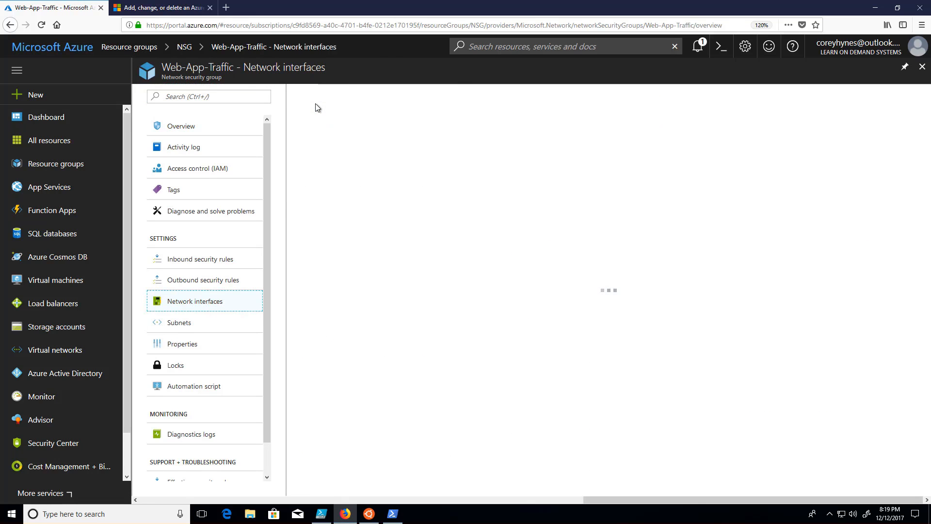
pyautogui.click(319, 100)
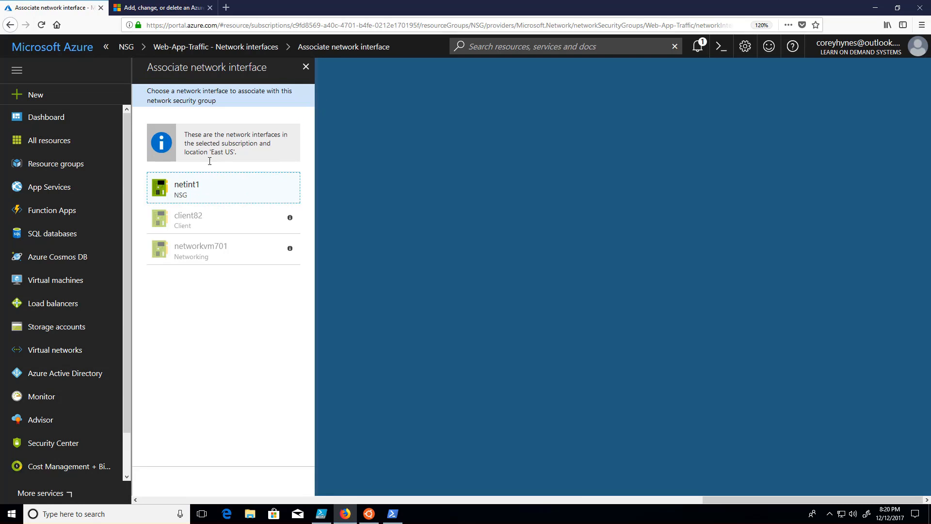
pyautogui.click(195, 192)
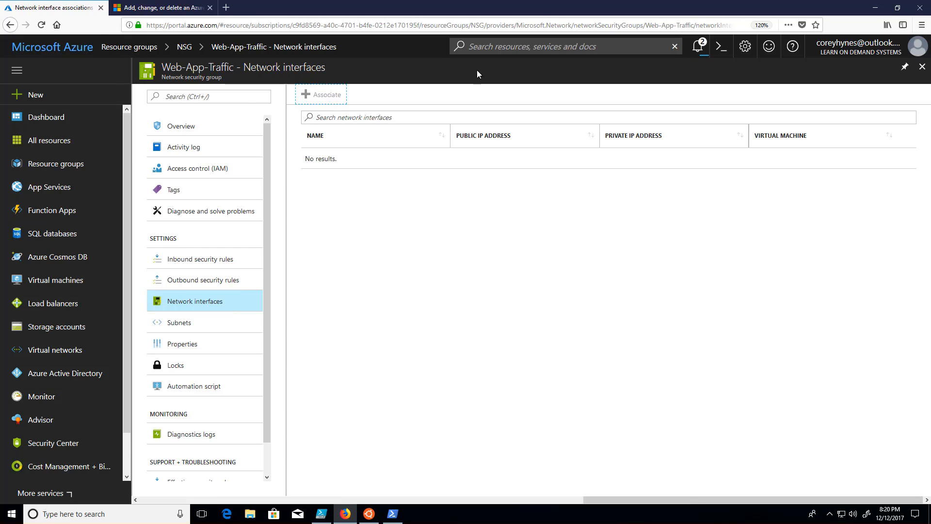
# Step: Check the associated network interfaces and the overview of the Web-App-Traffic security group, and return to the NSG resource group
pyautogui.click(208, 288)
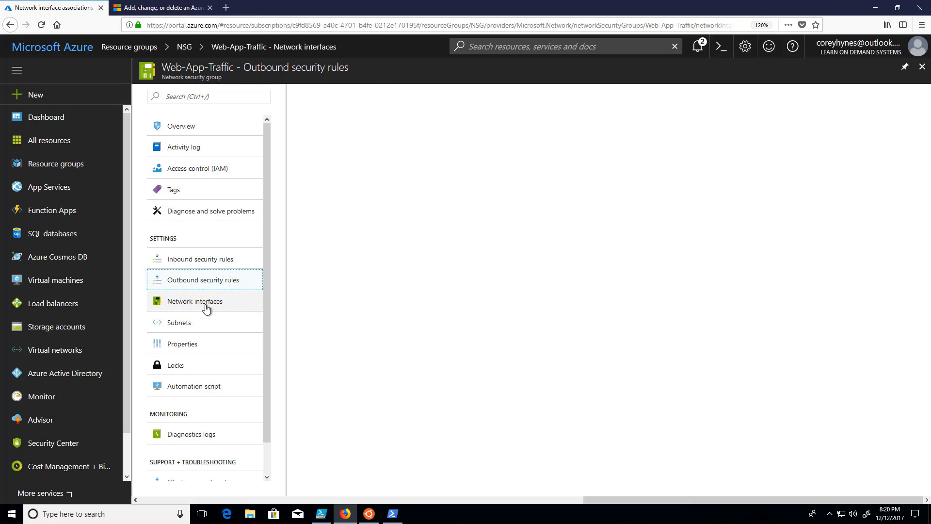
pyautogui.click(208, 306)
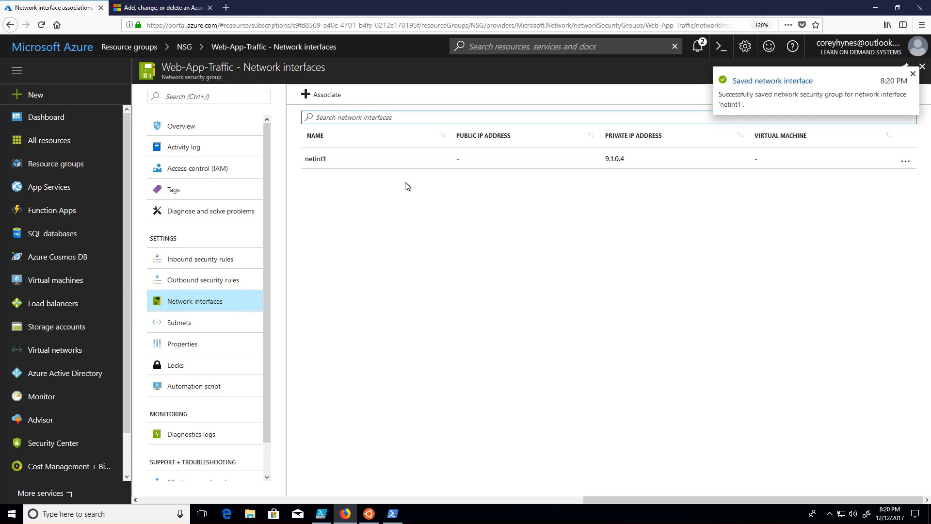
pyautogui.click(178, 129)
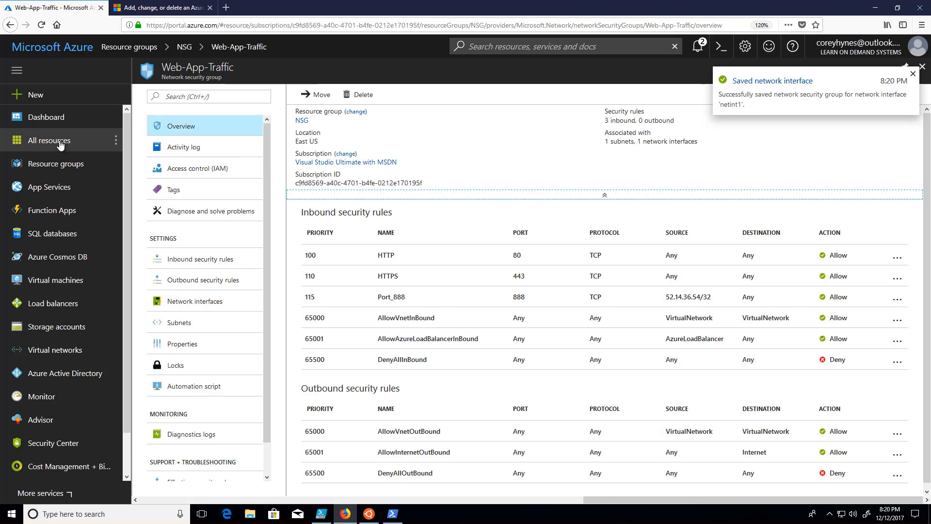
pyautogui.click(923, 68)
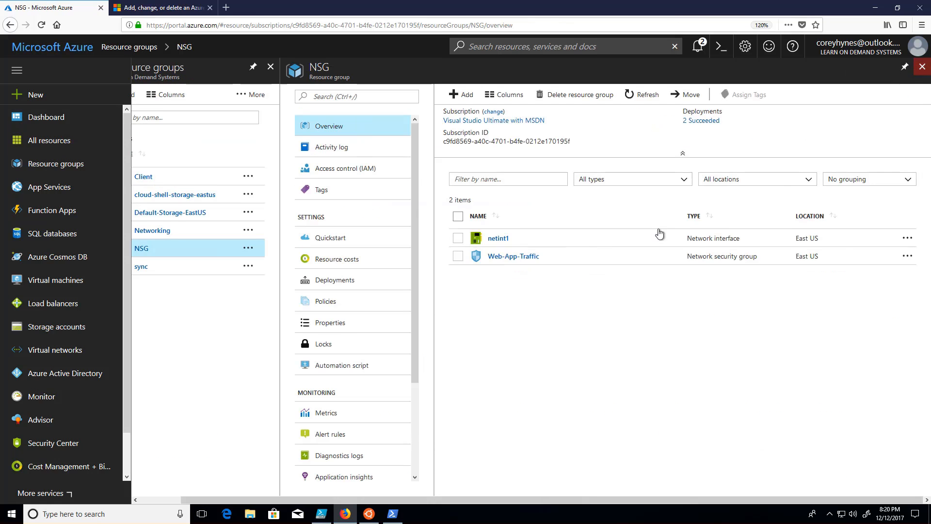
# Step: Examine the network security group setting of netint1 and the groups available for it, without choosing another one
pyautogui.click(500, 238)
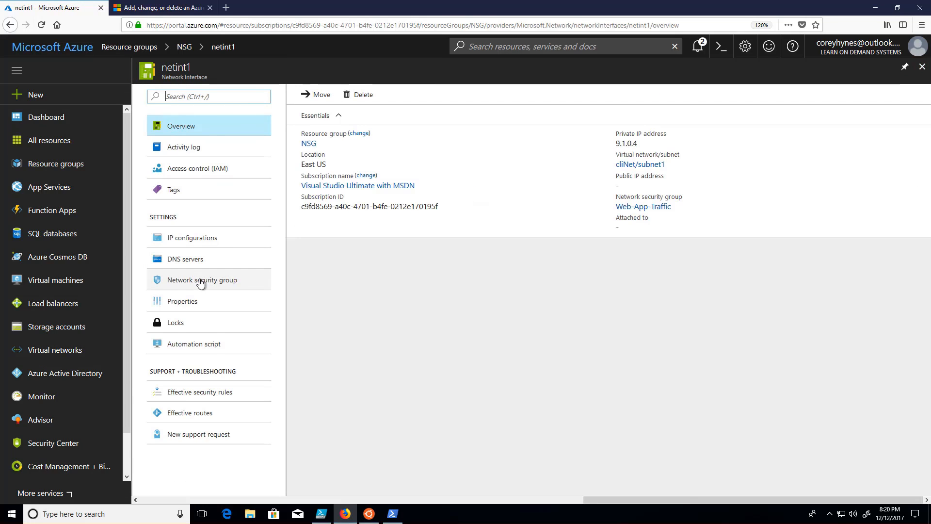
pyautogui.click(201, 282)
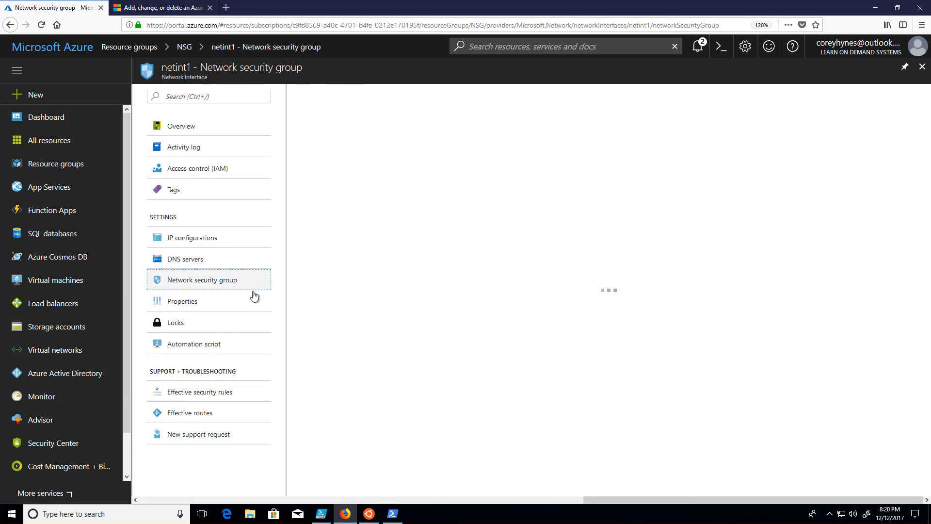
pyautogui.click(315, 95)
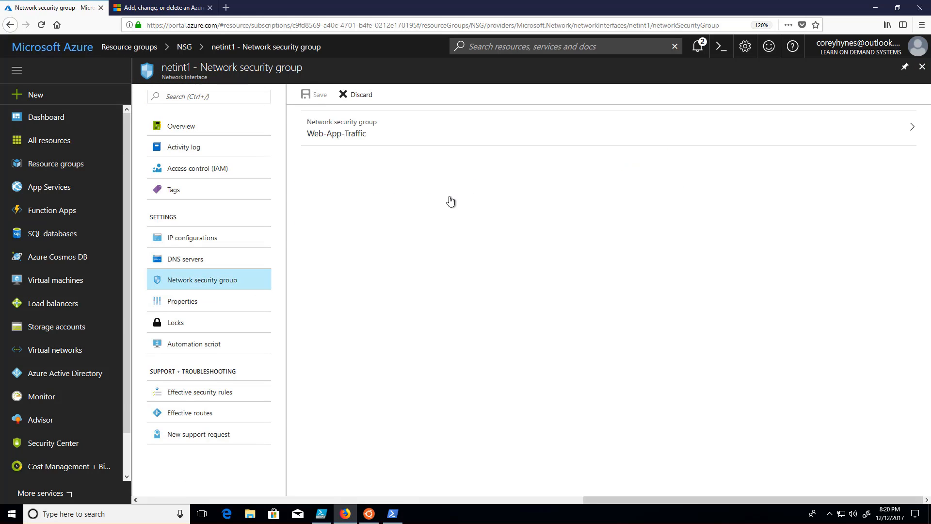
pyautogui.click(906, 130)
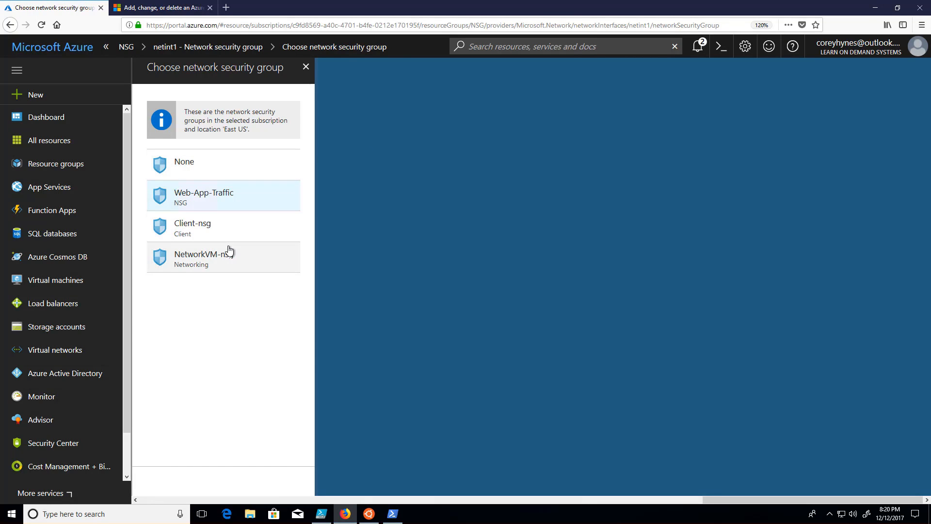
pyautogui.click(306, 68)
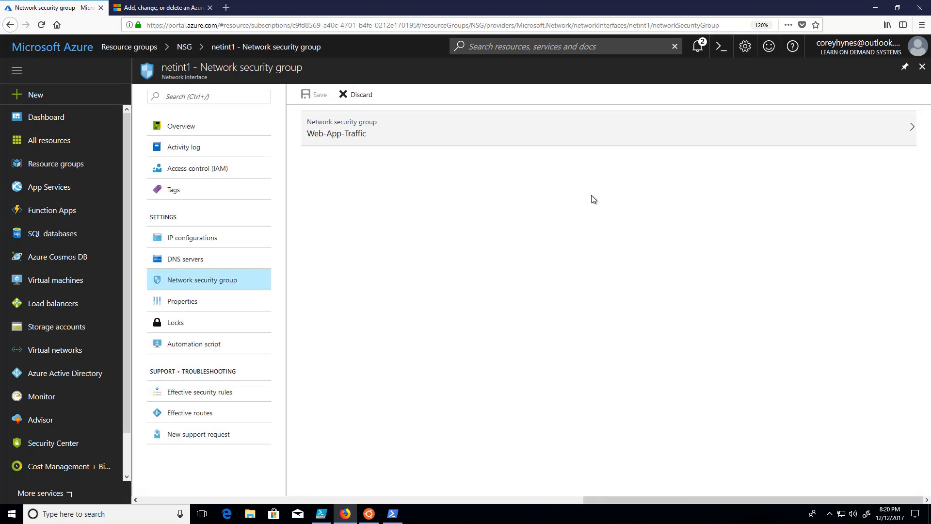